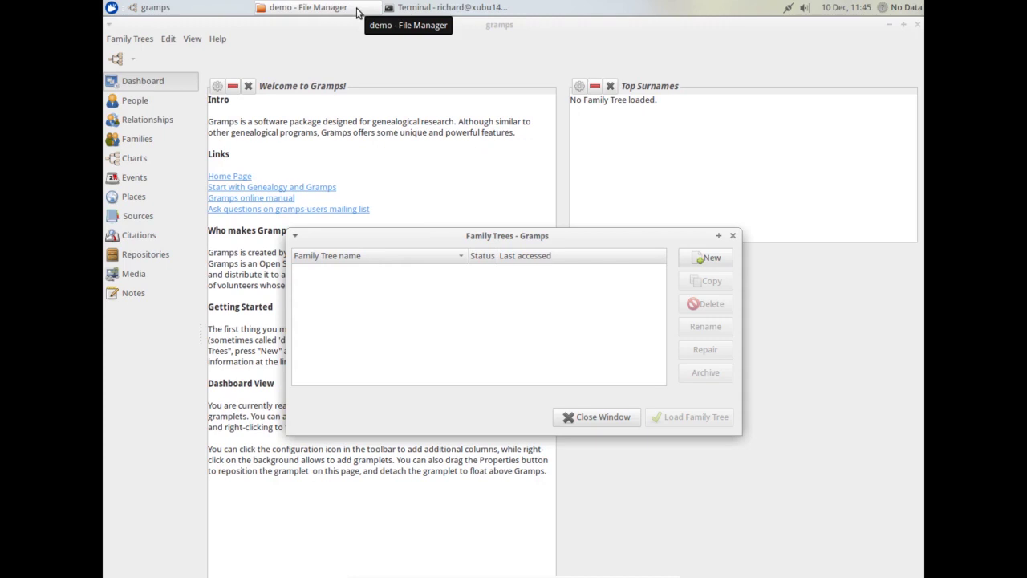
- Bring the Terminal with the data.gramps locate results in front of Gramps
left_click(427, 11)
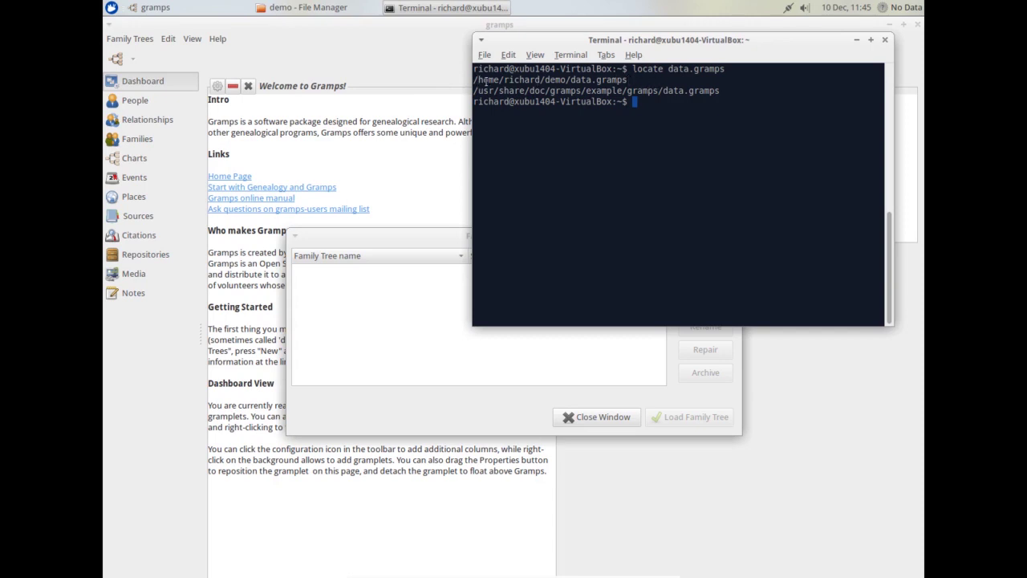
- Bring the File Manager showing the demo folder to the front
left_click(324, 10)
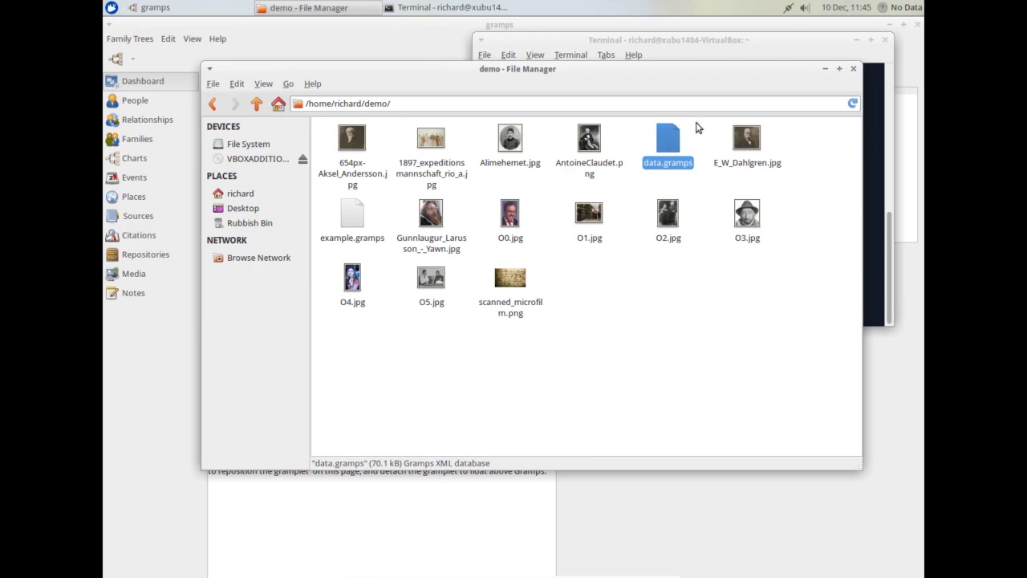
- Back in Gramps, create a family tree named 'Test tree' and load it
left_click(375, 29)
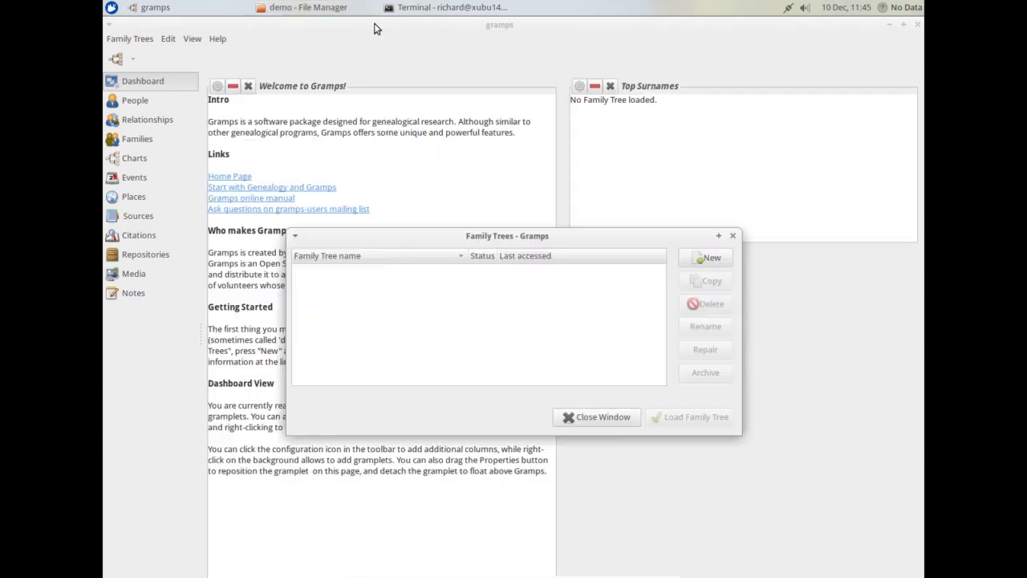
left_click(706, 257)
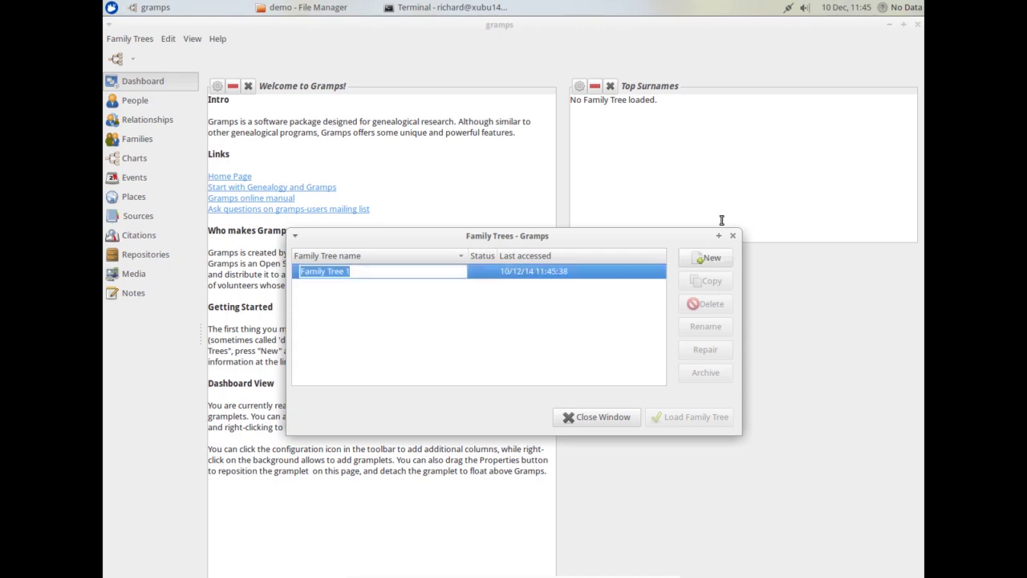
type("Test t")
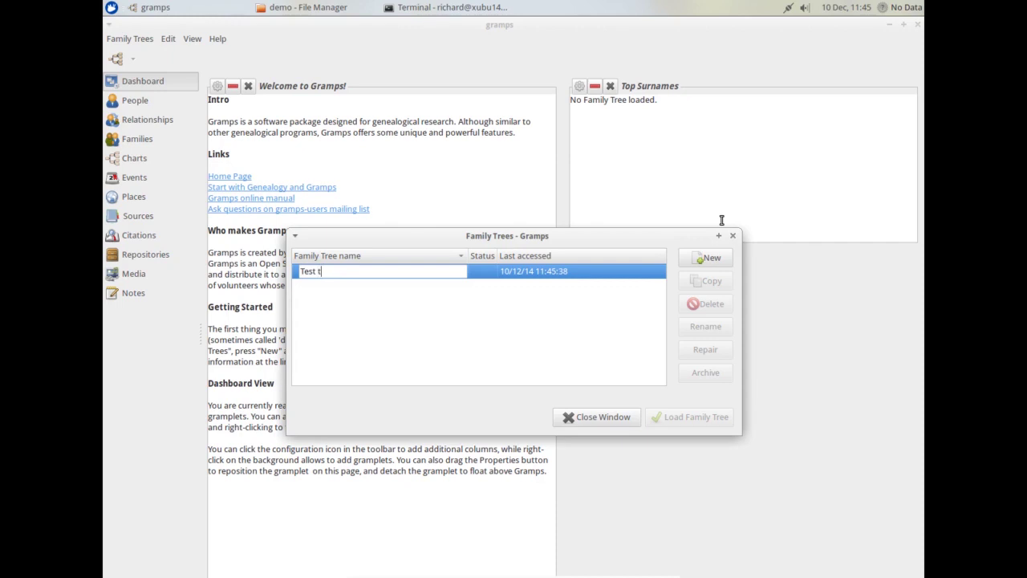
type("ree")
key("Return")
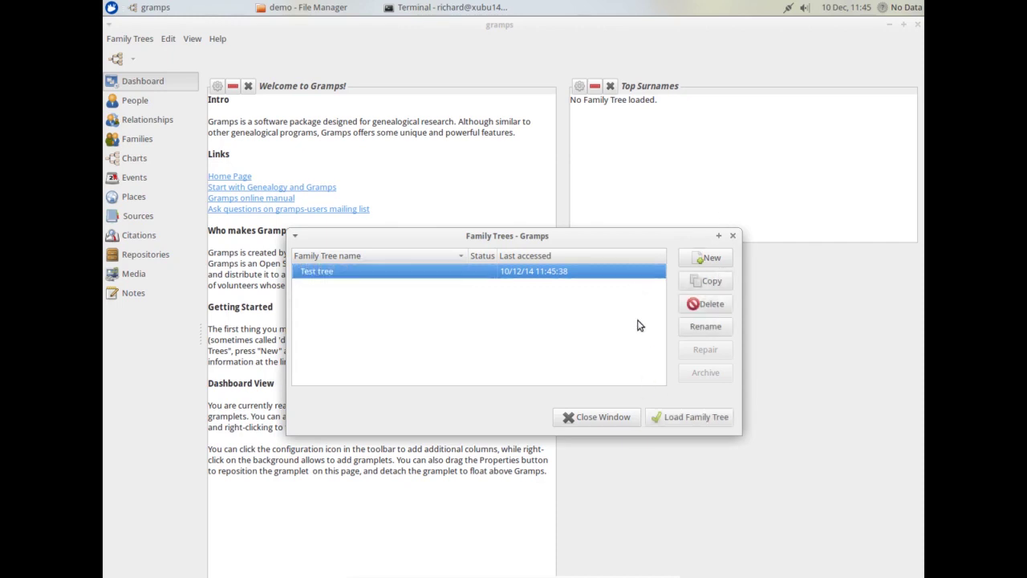
left_click(706, 424)
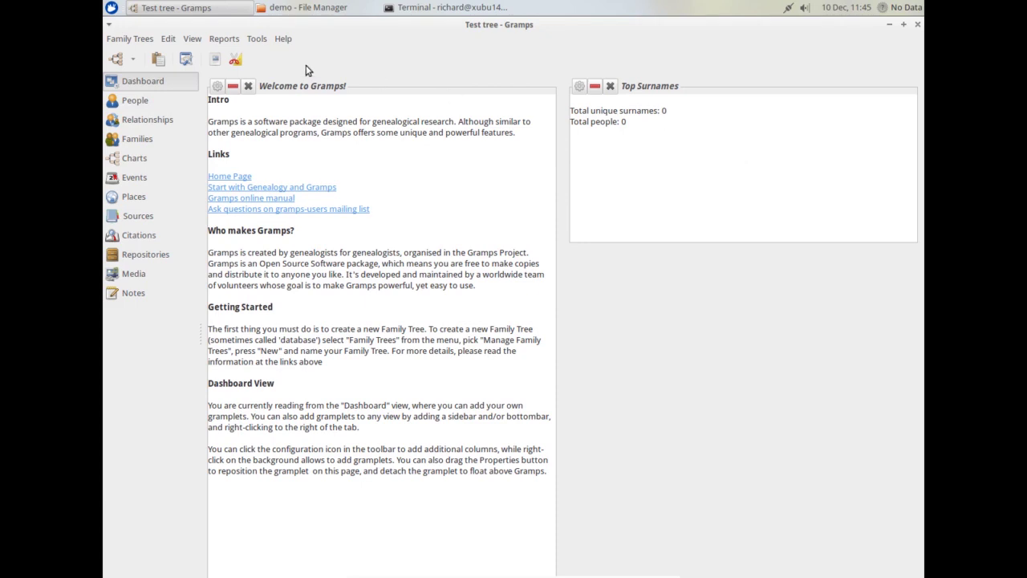
- Import data.gramps into Test tree and dismiss the statistics (60 people, 23 families, 125 events)
left_click(130, 38)
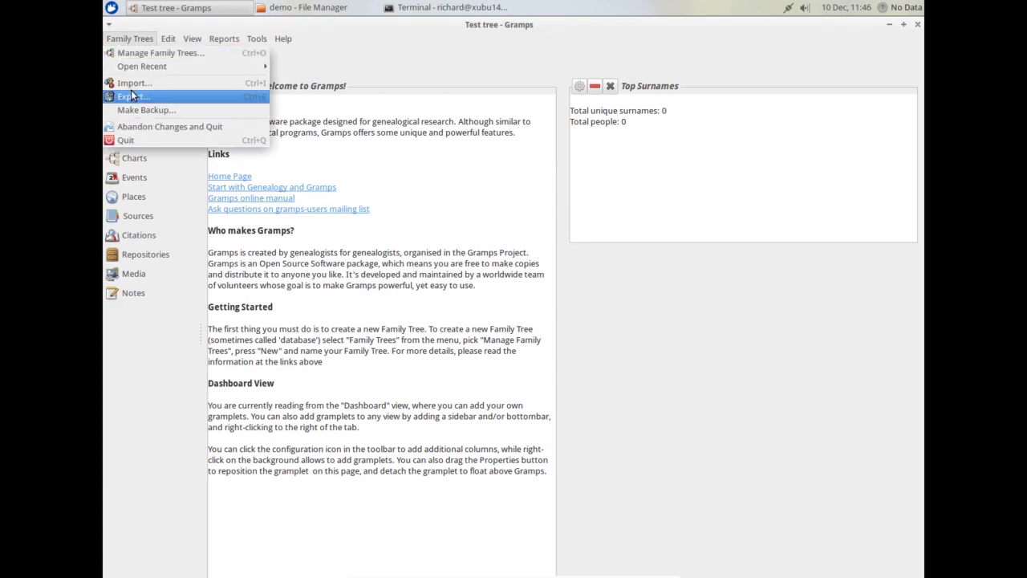
key("Escape")
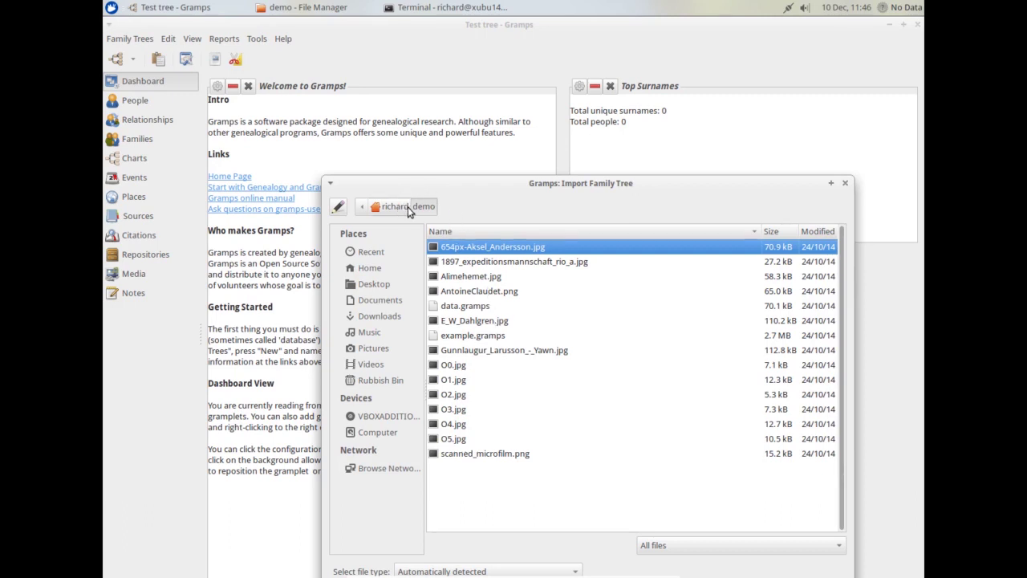
left_click(466, 309)
left_click_drag(590, 195, 581, 142)
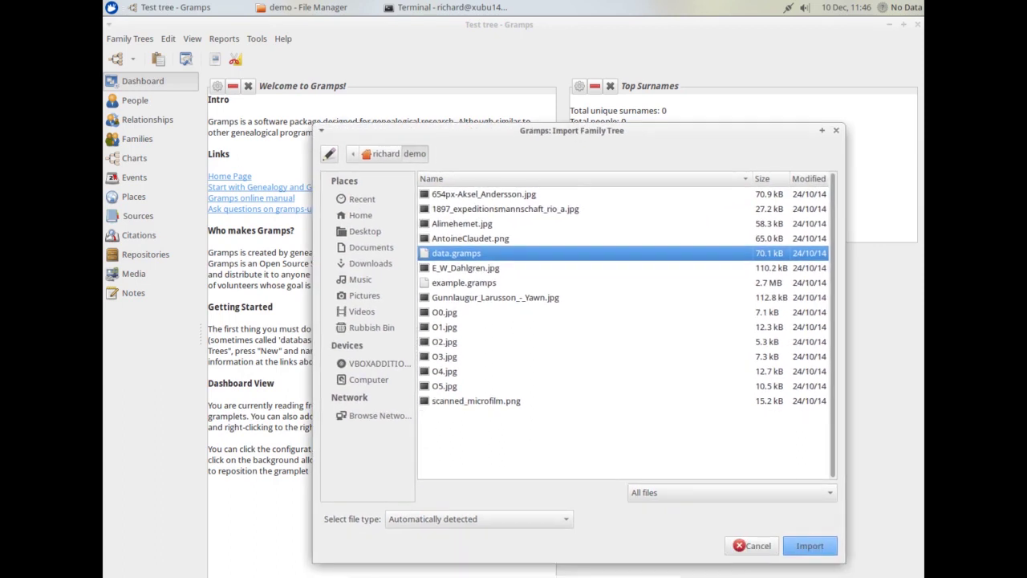
left_click(808, 545)
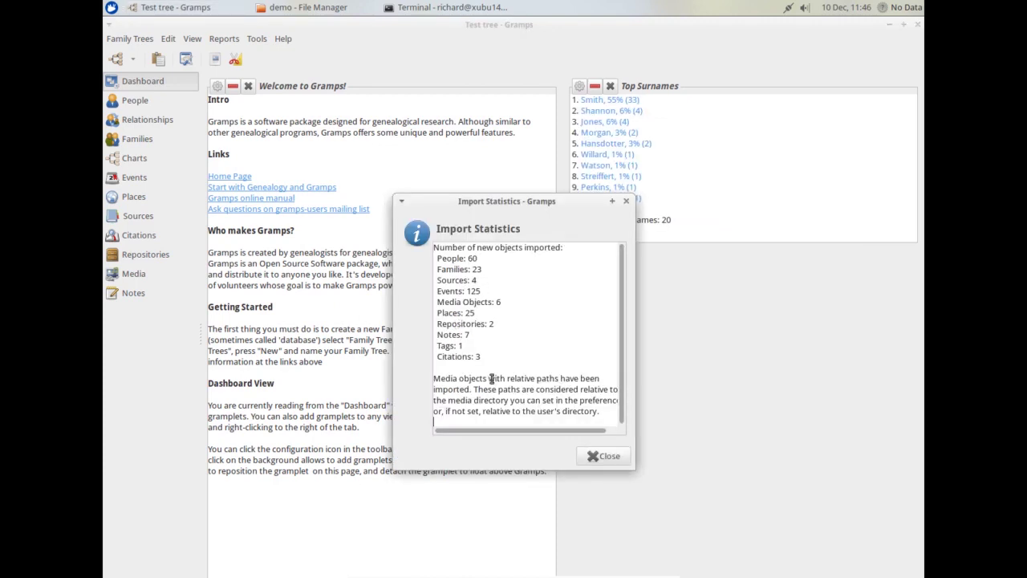
left_click(604, 459)
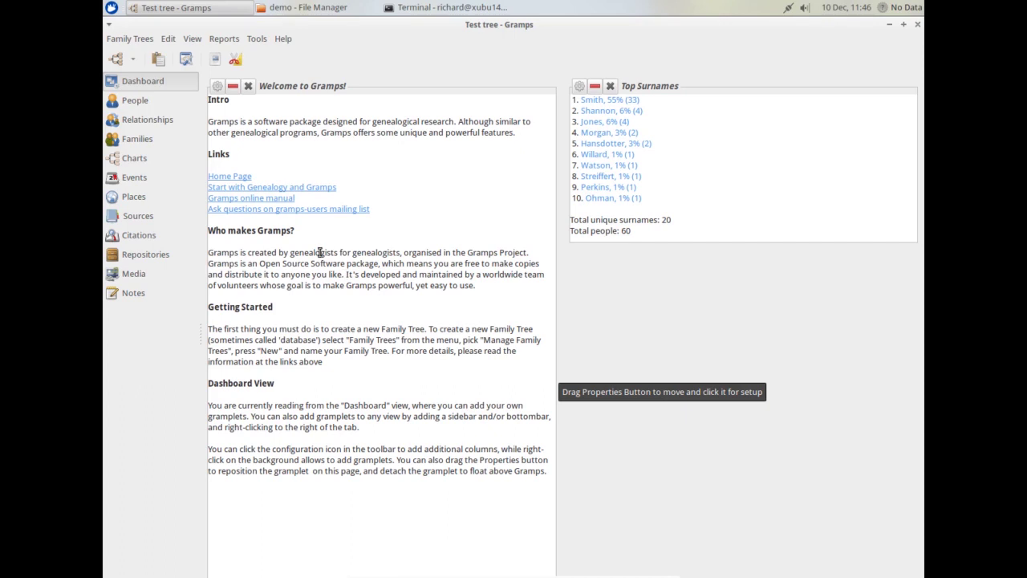
- Set the relative media base path to /home/richard/demo in Preferences, then close Preferences
left_click(167, 39)
left_click(197, 112)
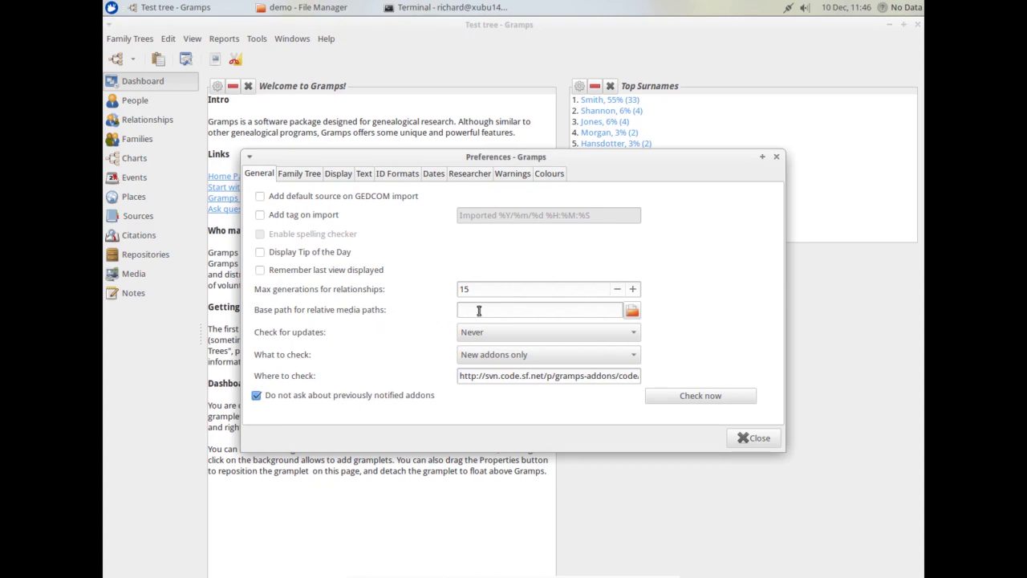
left_click(632, 311)
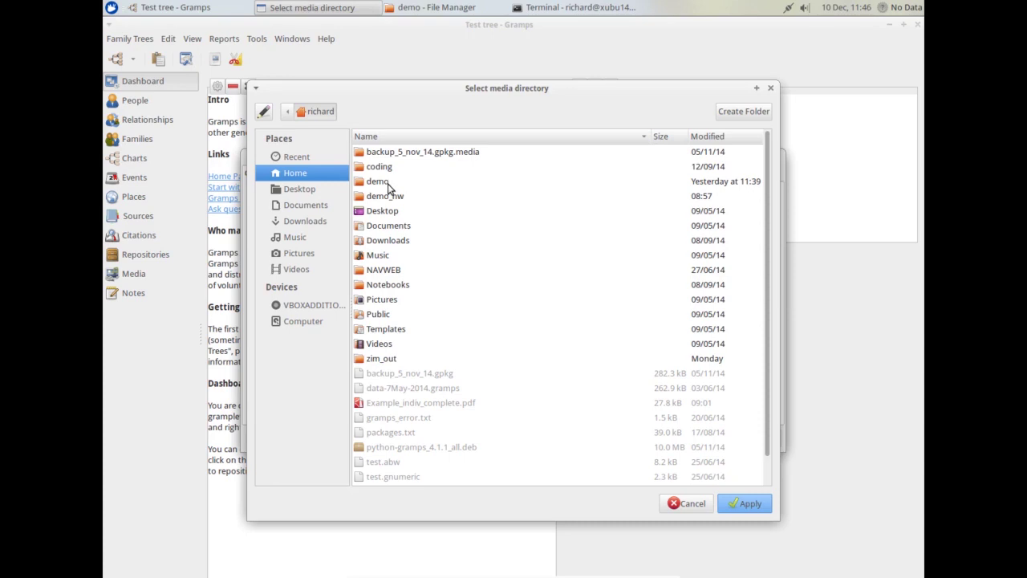
left_click(387, 183)
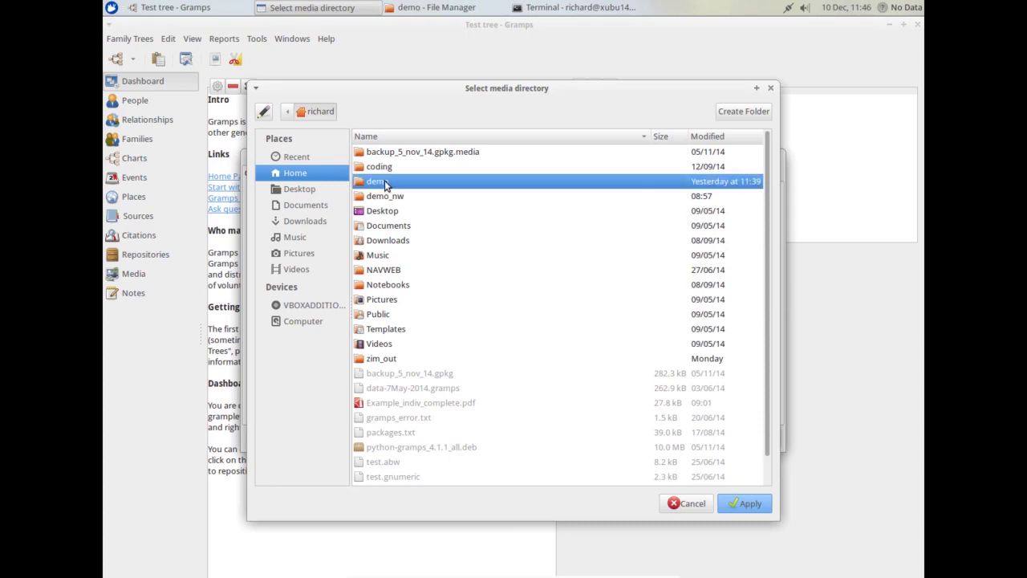
left_click(752, 506)
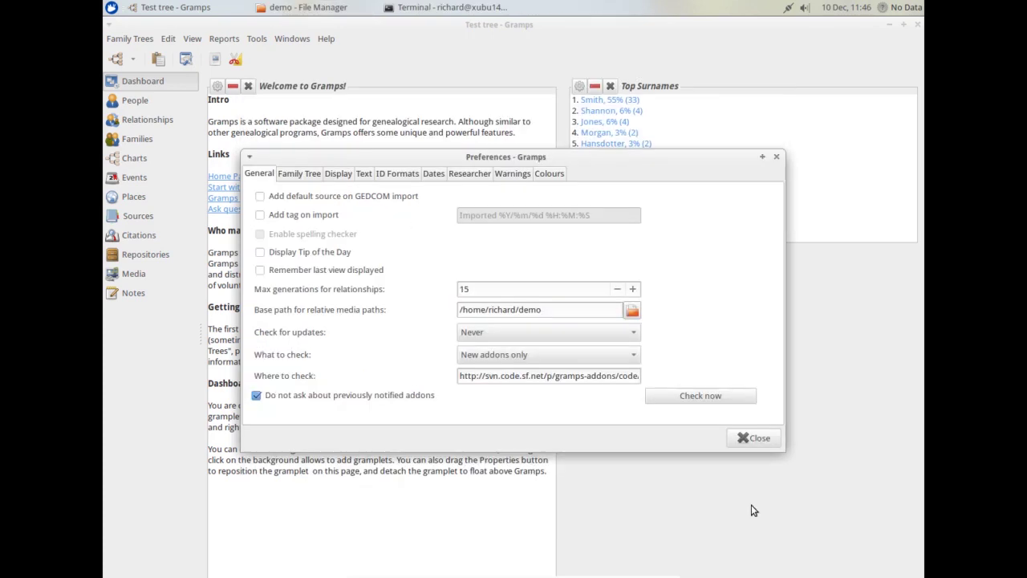
left_click(756, 440)
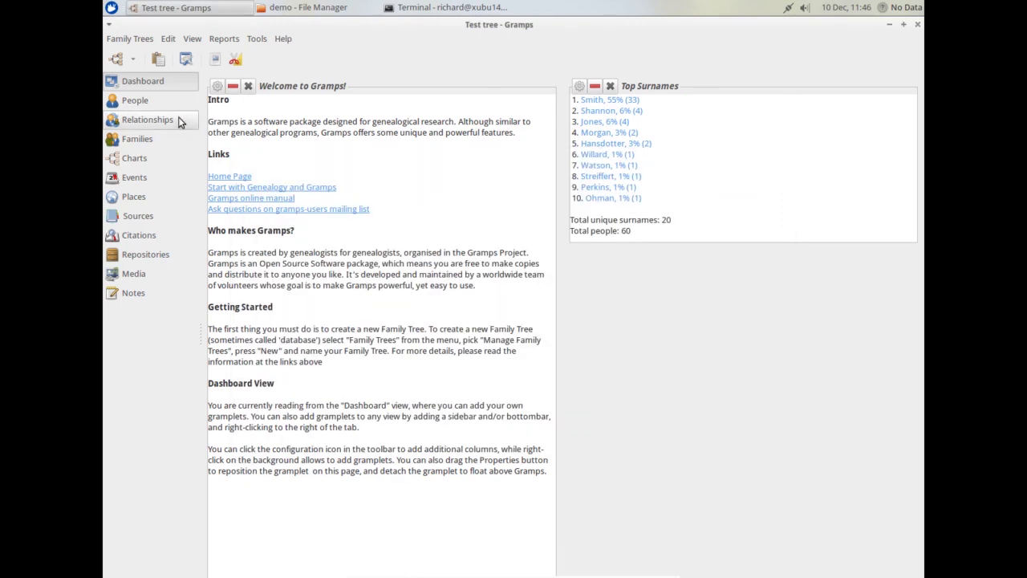
left_click(136, 124)
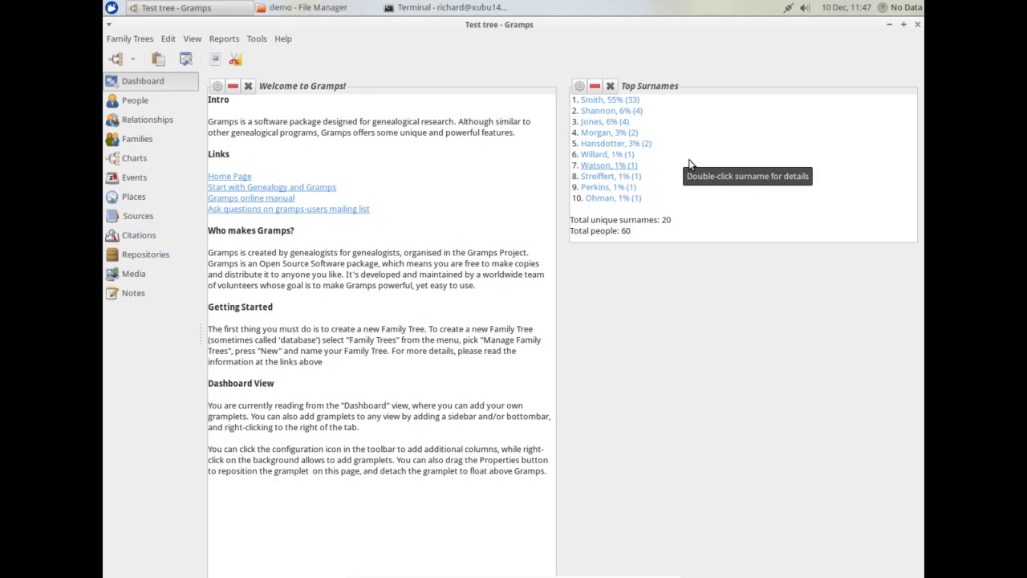
- Collapse Top Surnames, add an Age Stats gramplet to the dashboard, then collapse it
left_click(595, 87)
right_click(585, 143)
mouse_move(654, 151)
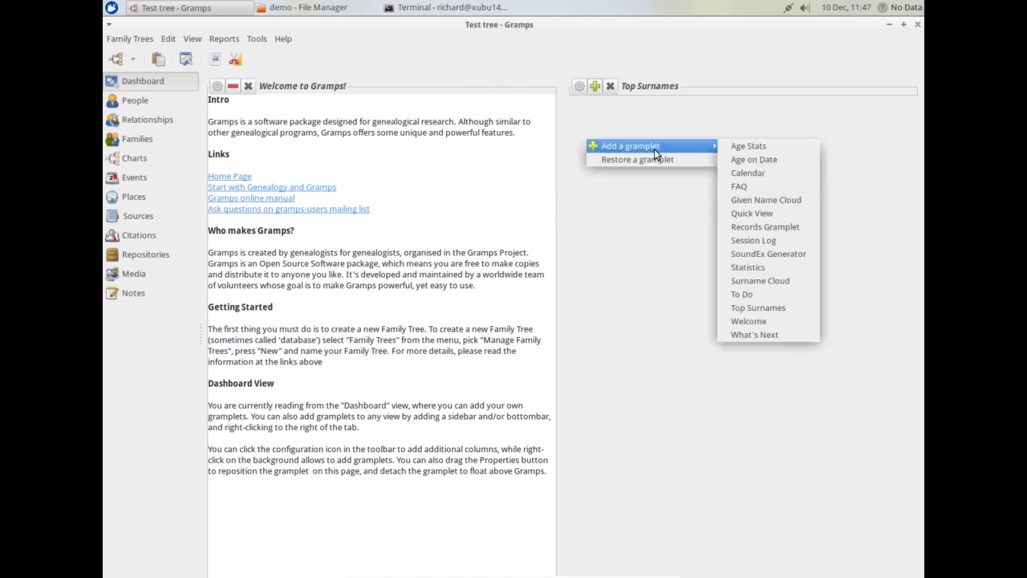
left_click(753, 147)
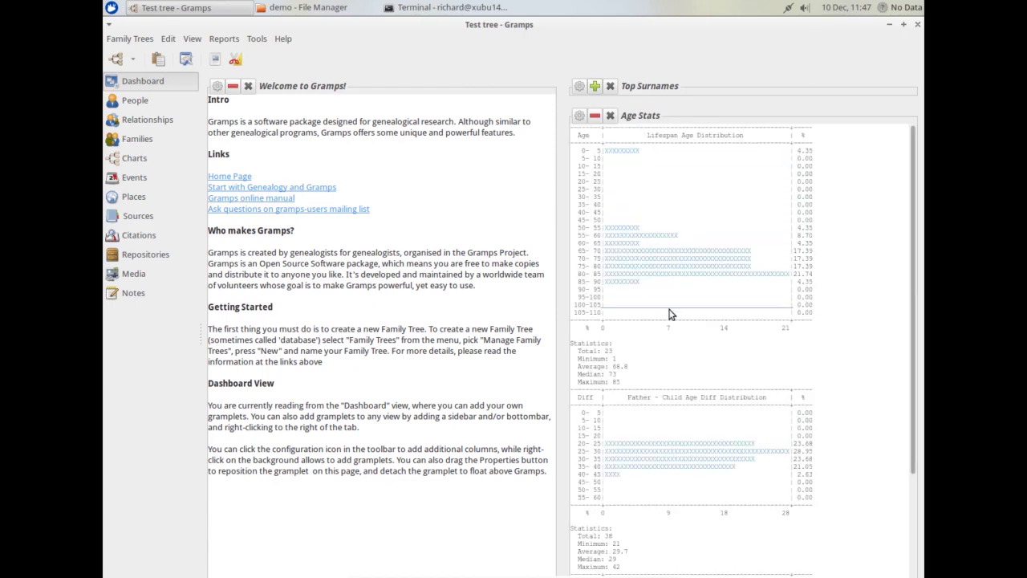
mouse_move(914, 449)
left_mouse_down()
mouse_move(918, 550)
mouse_move(916, 454)
left_mouse_up()
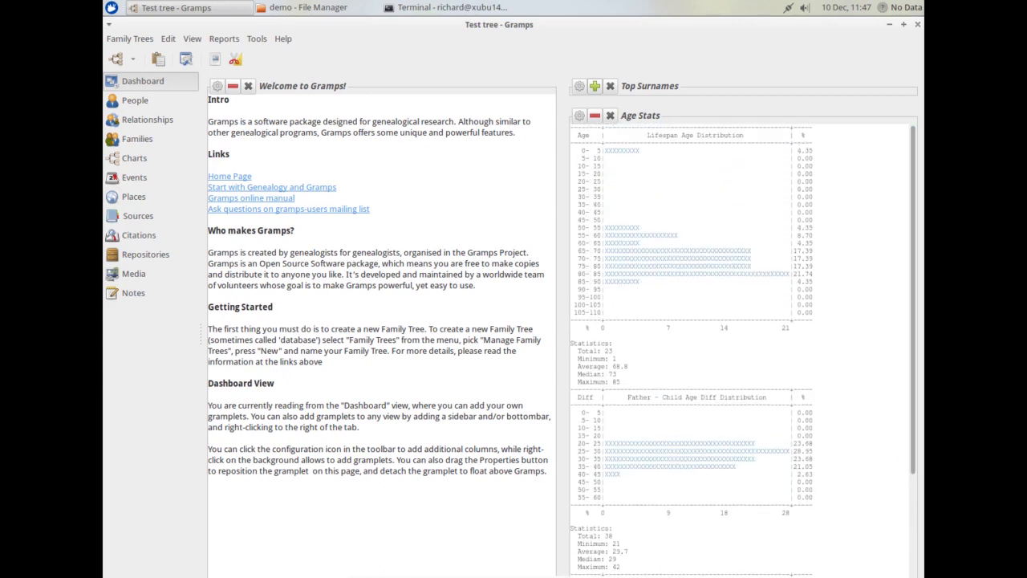
left_click(595, 116)
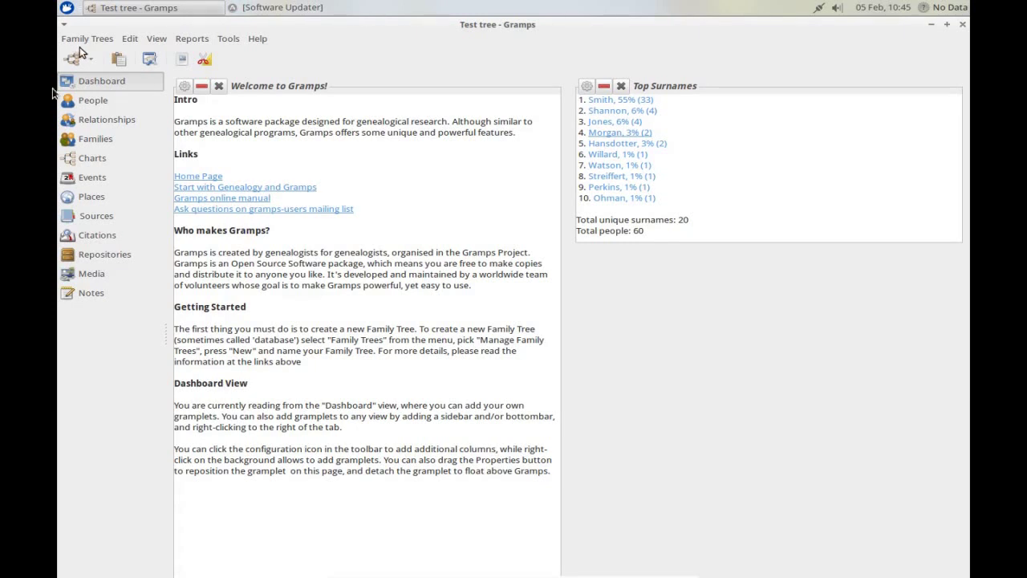
- Show the People view with the sidebar and bottombar hidden, toggling full screen on and off
left_click(91, 101)
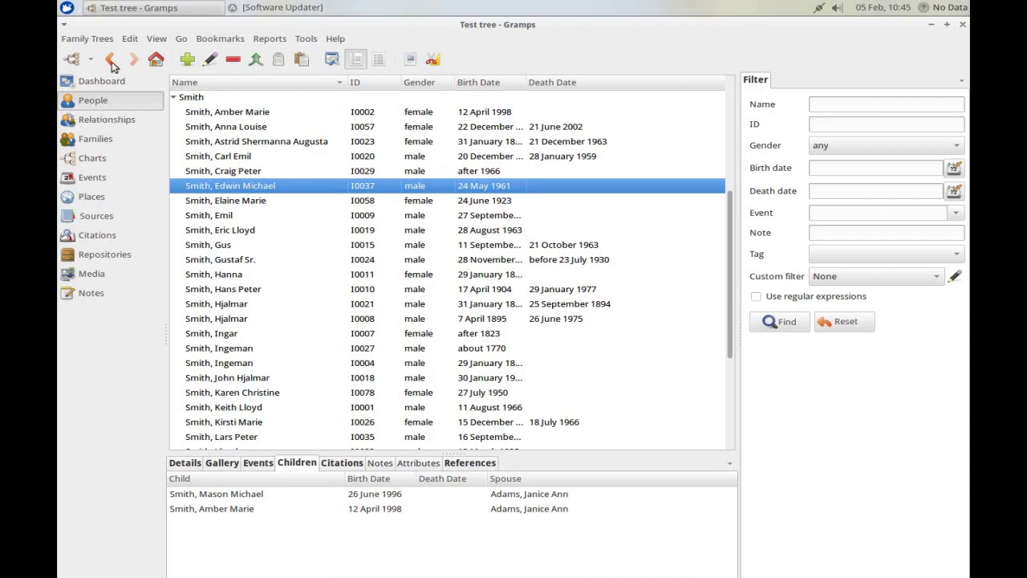
left_click(157, 39)
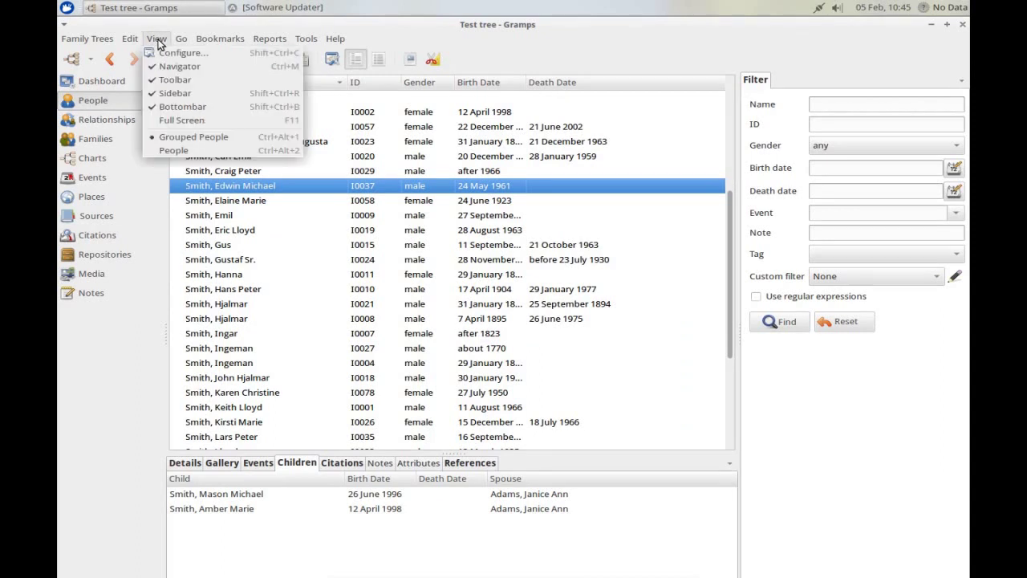
left_click(175, 93)
left_click(159, 40)
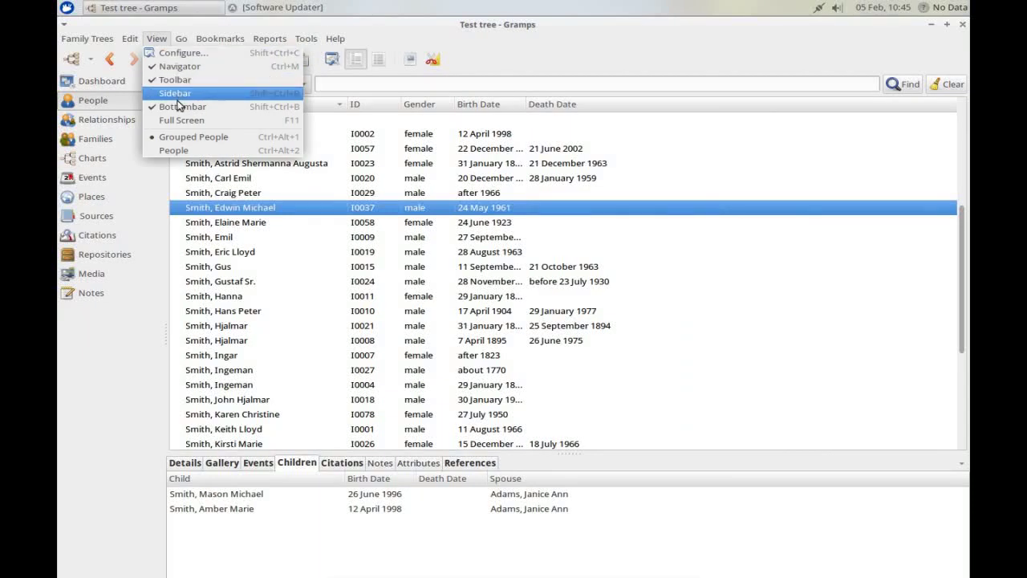
left_click(180, 120)
left_click(156, 7)
left_click(180, 86)
left_click(159, 39)
left_click(188, 107)
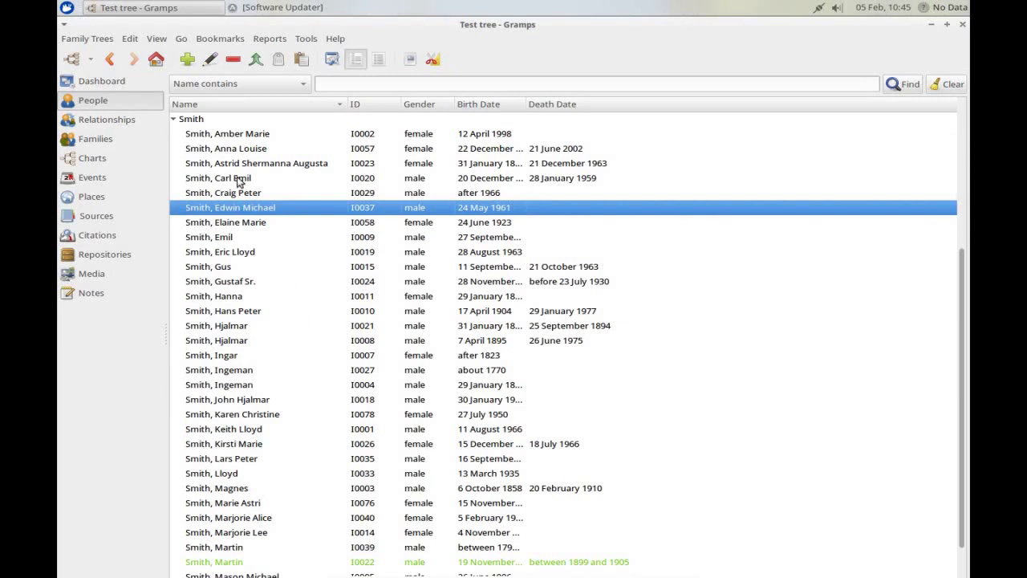
- Expand all surname groups in the people list, then collapse them all again
left_click(961, 114)
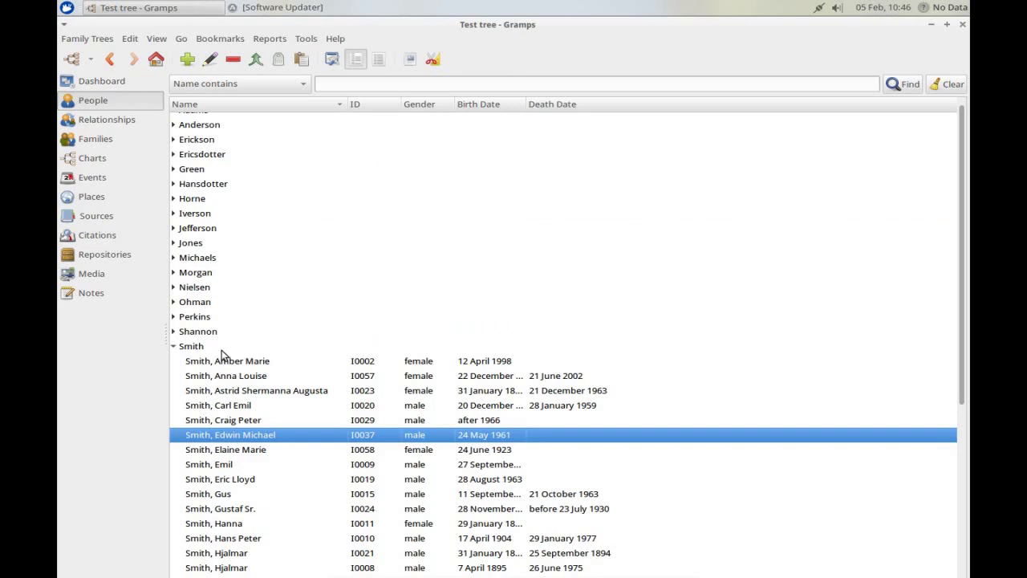
left_click(173, 347)
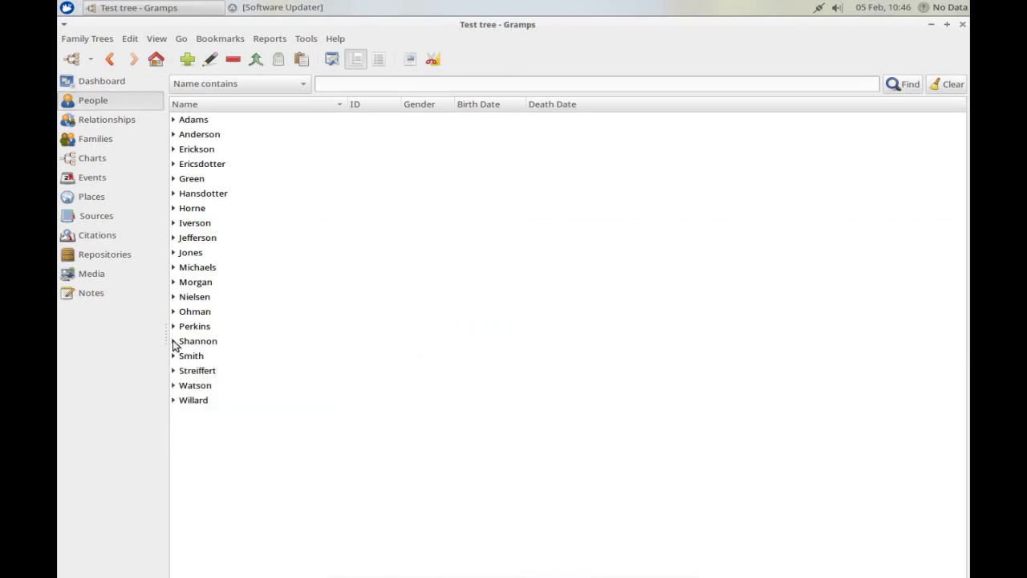
right_click(275, 178)
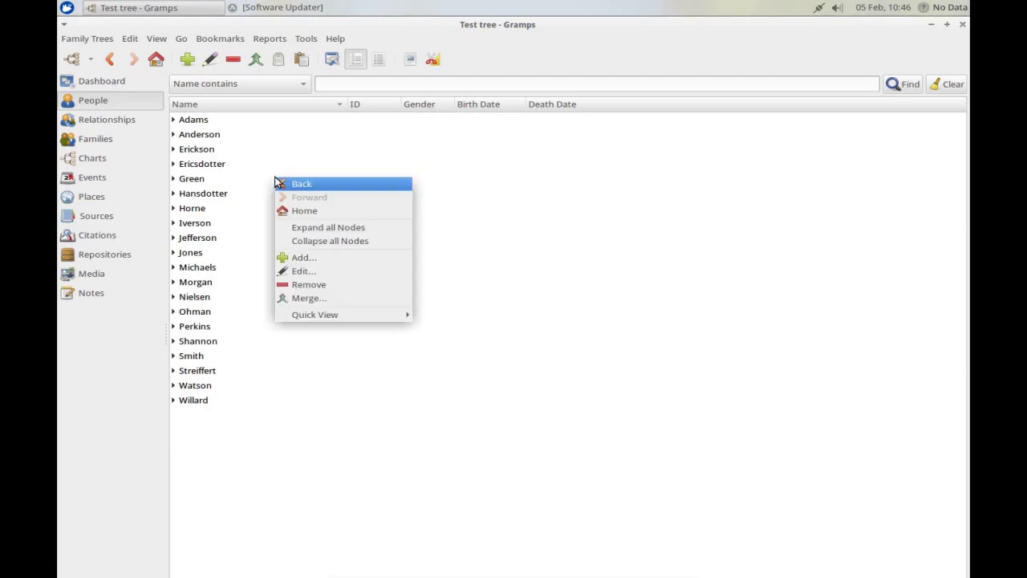
left_click(328, 231)
right_click(327, 234)
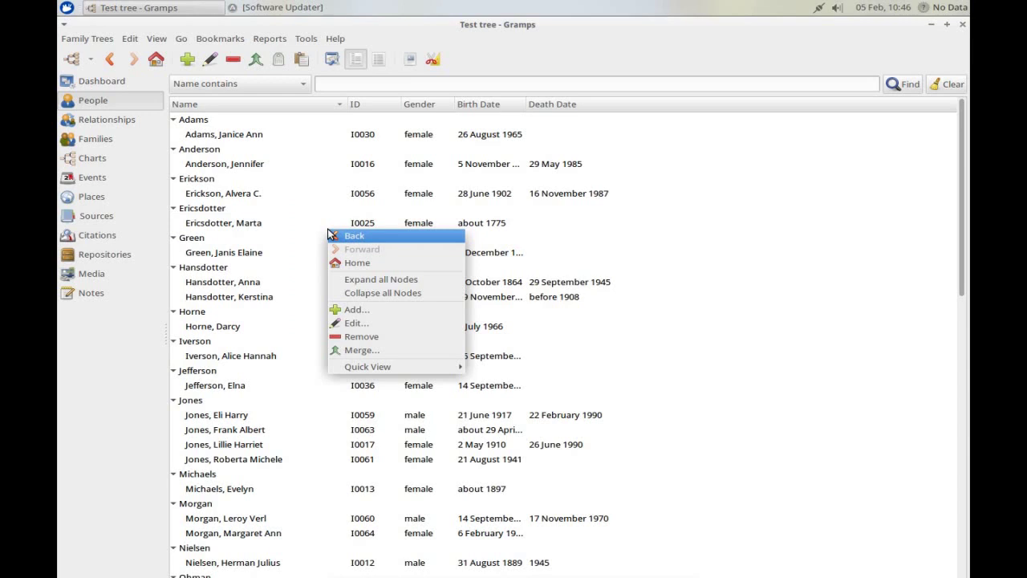
left_click(363, 295)
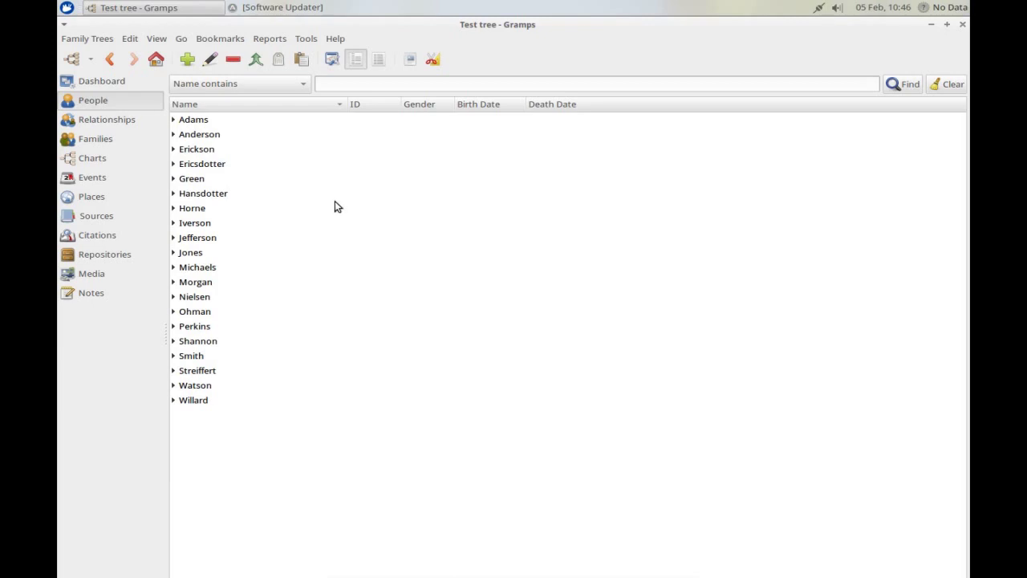
- List people ungrouped with IDs, genders and dates, and review the column settings unchanged
left_click(380, 59)
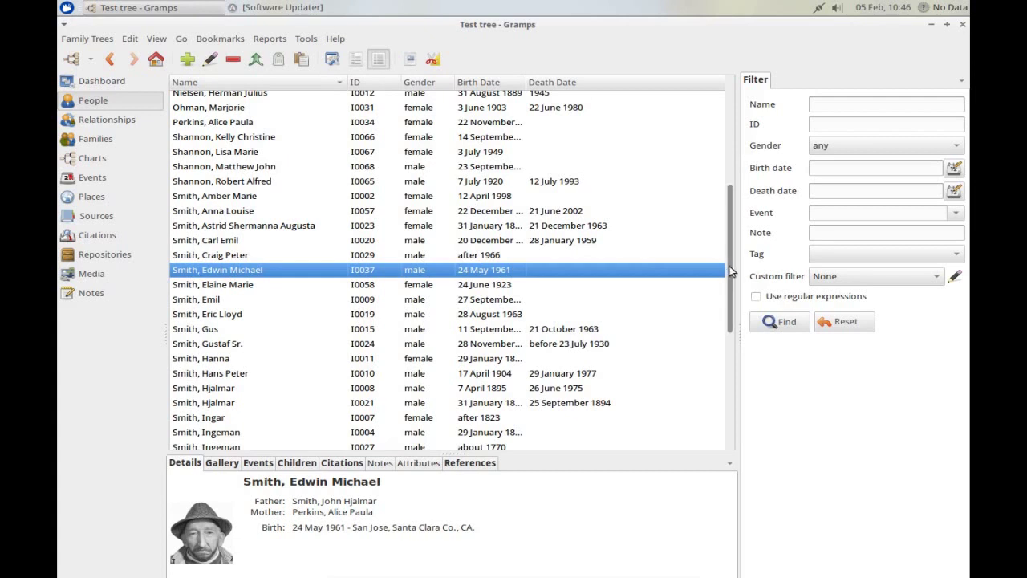
mouse_move(727, 266)
left_mouse_down()
mouse_move(718, 142)
mouse_move(733, 259)
left_mouse_up()
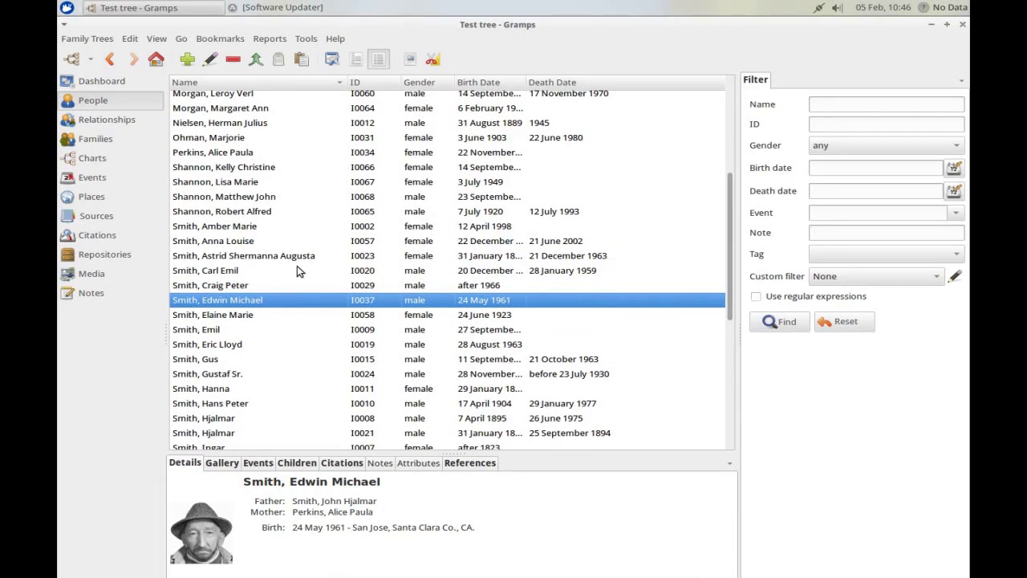
left_click(332, 64)
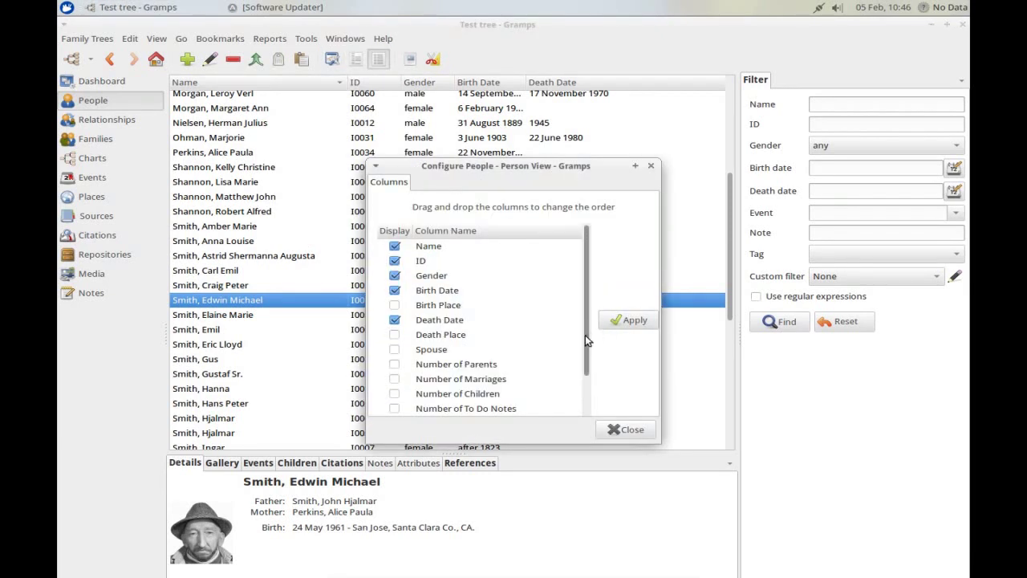
left_click(627, 431)
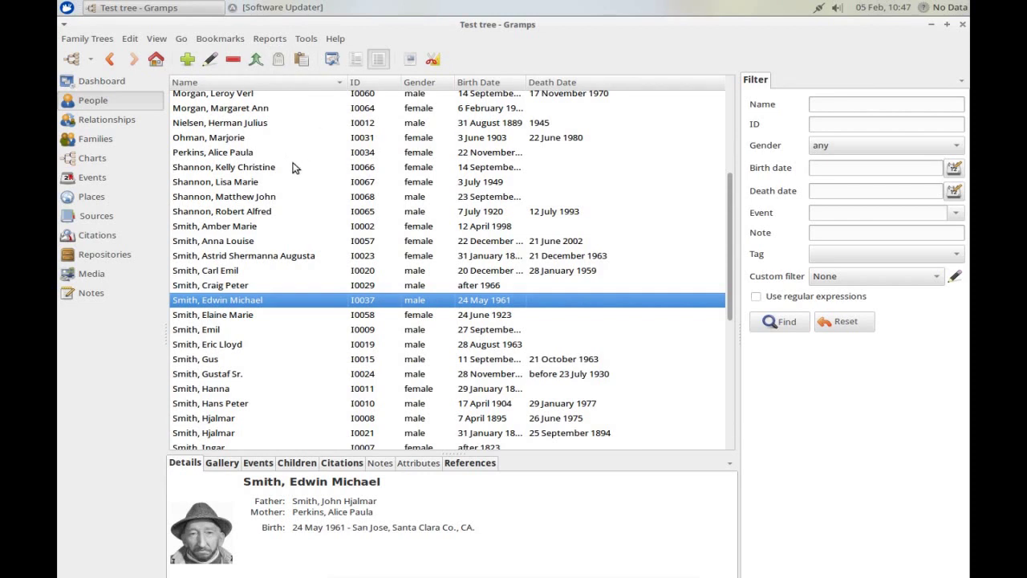
- Multi-select three people and apply the Mariner tag so they show in orange
left_click(265, 198)
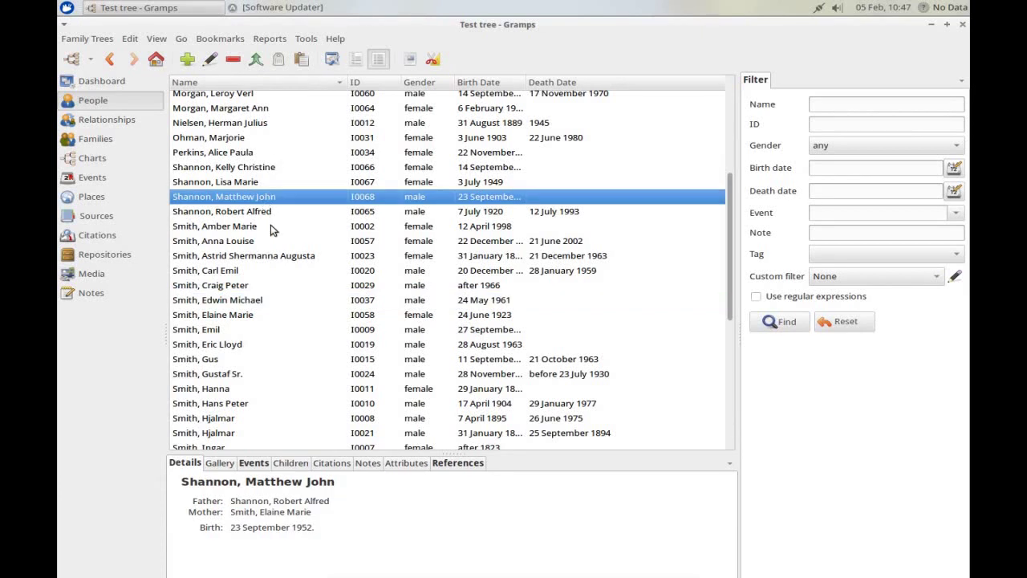
left_click(250, 303, "ctrl")
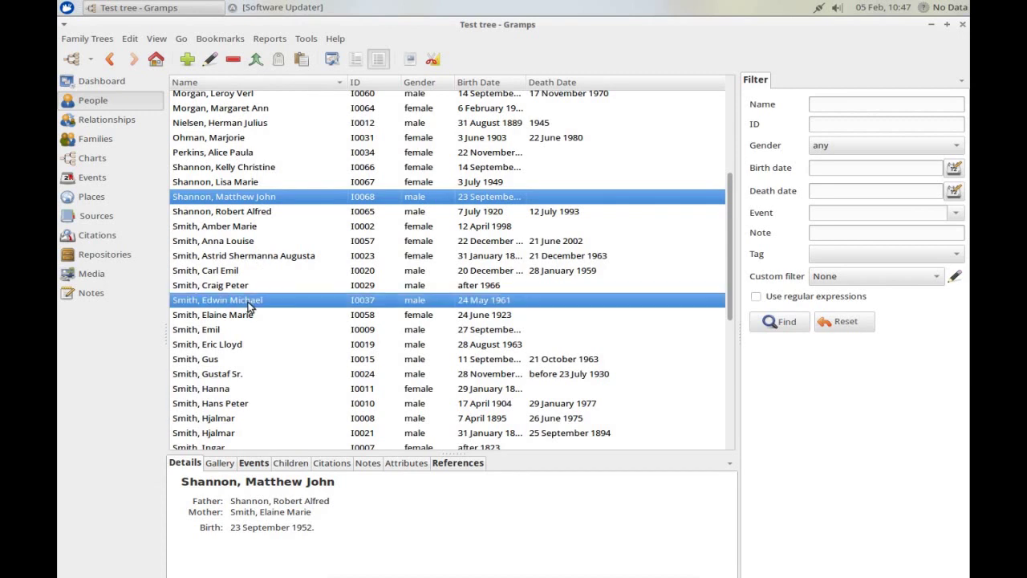
left_click(249, 408, "ctrl")
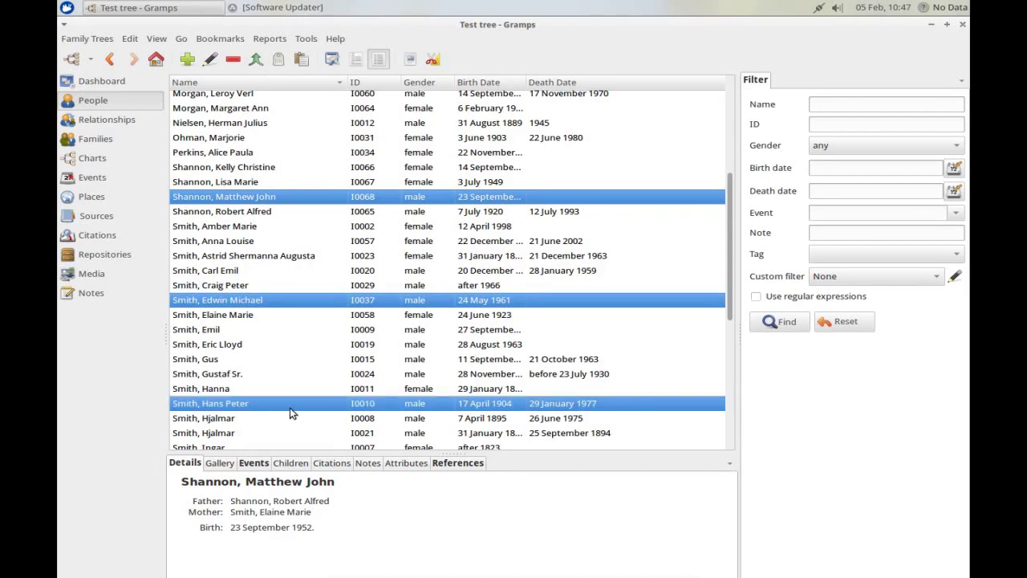
left_click(278, 59)
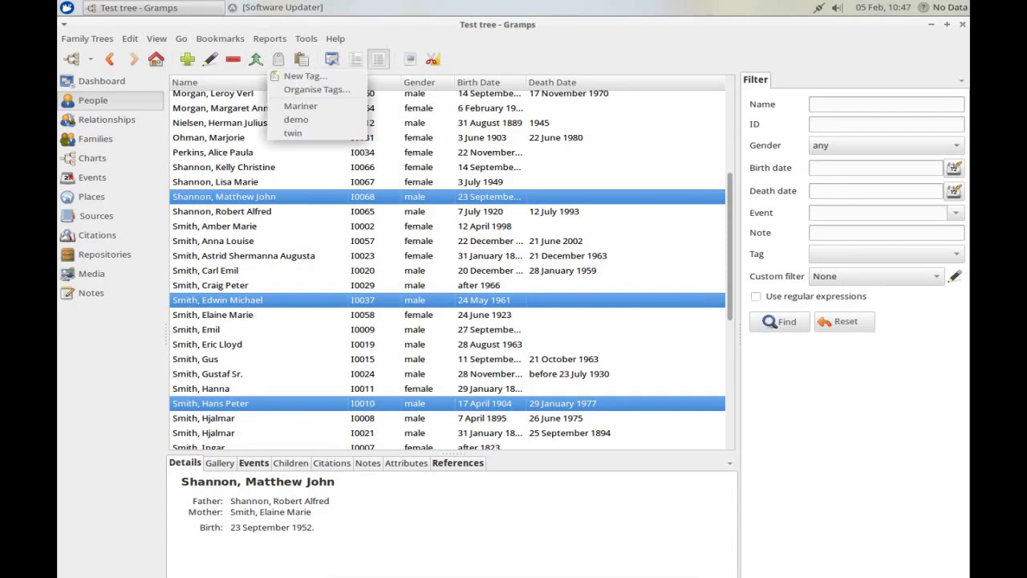
left_click(300, 107)
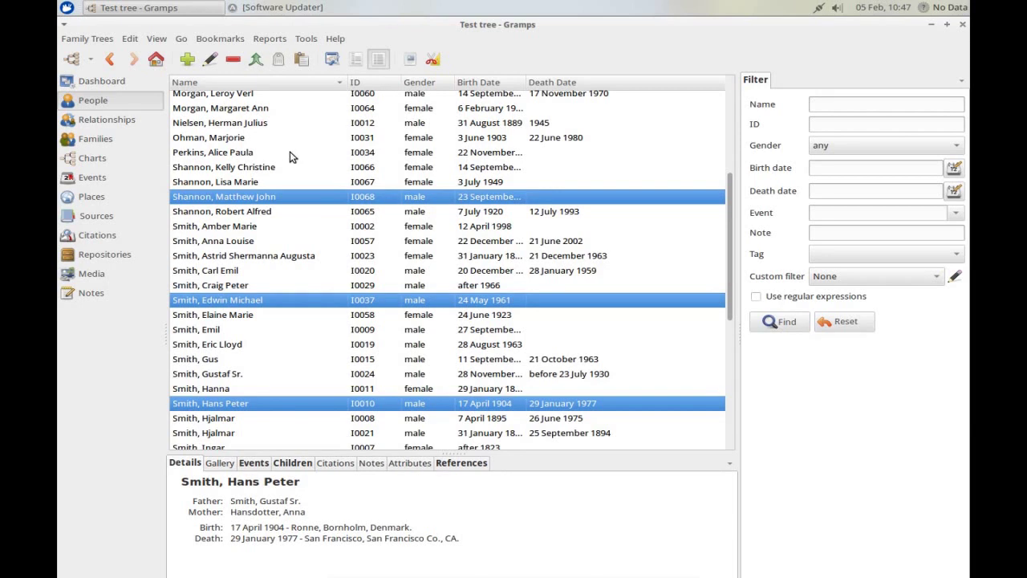
left_click(259, 141)
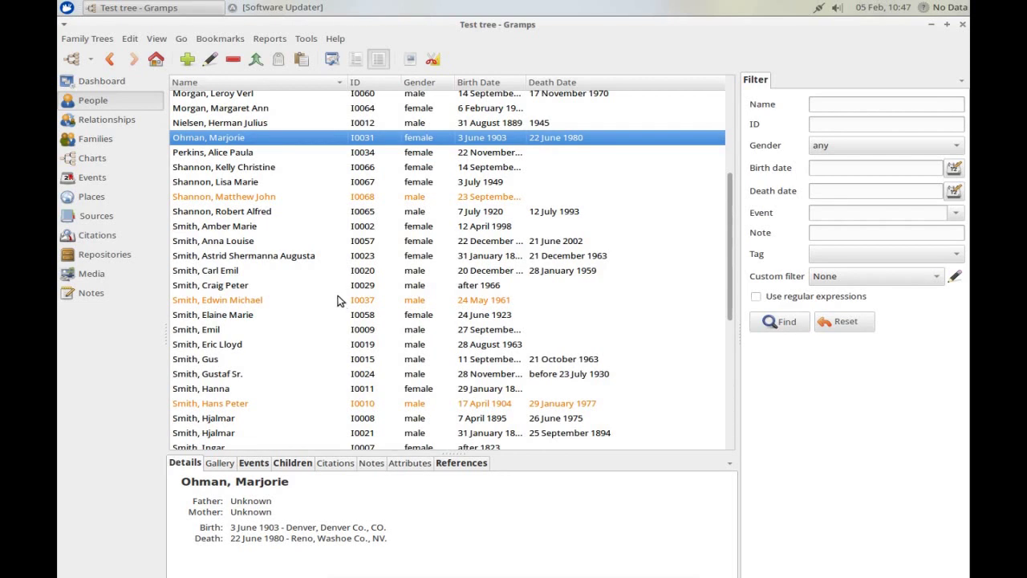
left_click(895, 259)
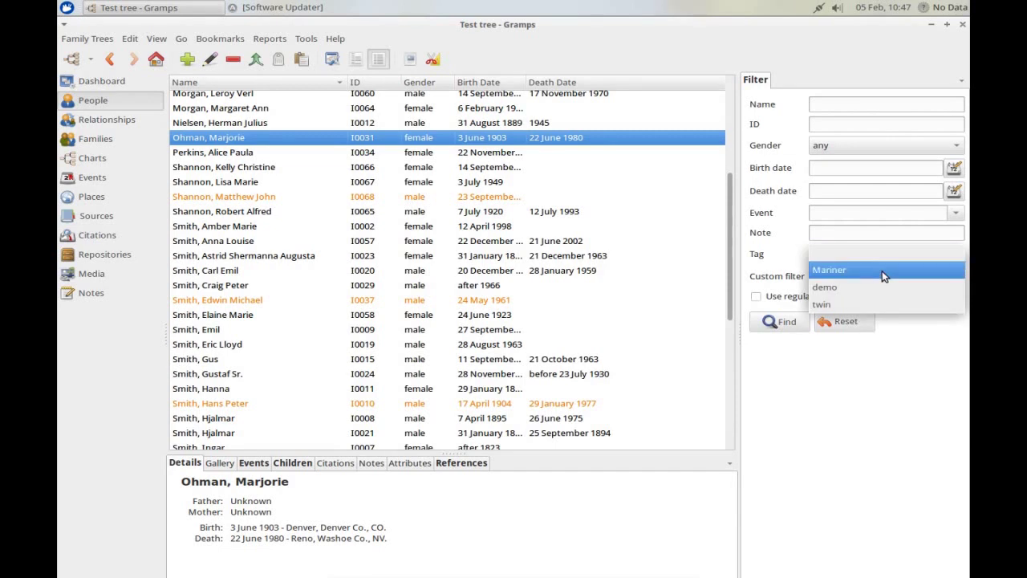
left_click(882, 270)
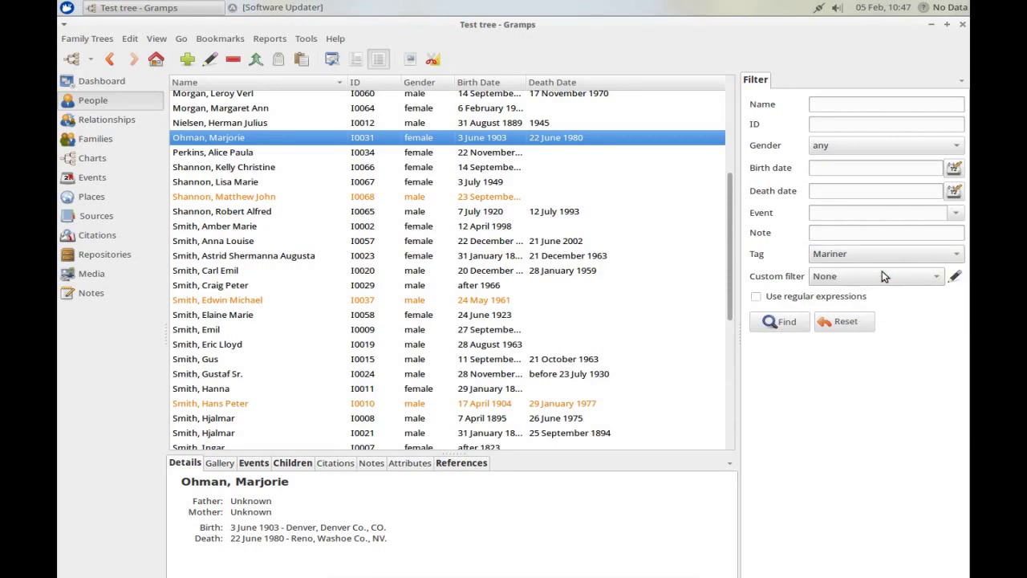
left_click(787, 322)
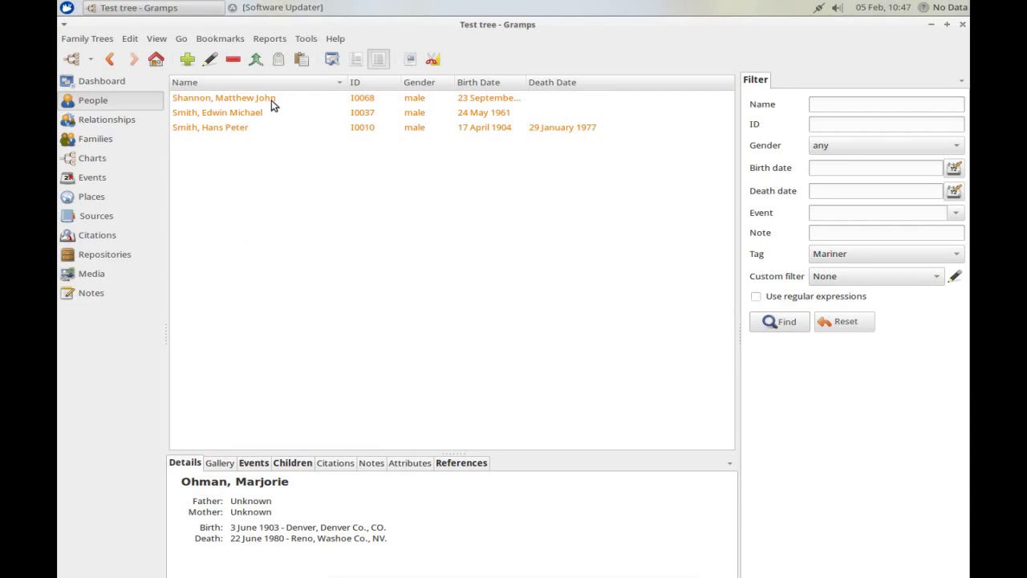
left_click(862, 325)
left_click(784, 329)
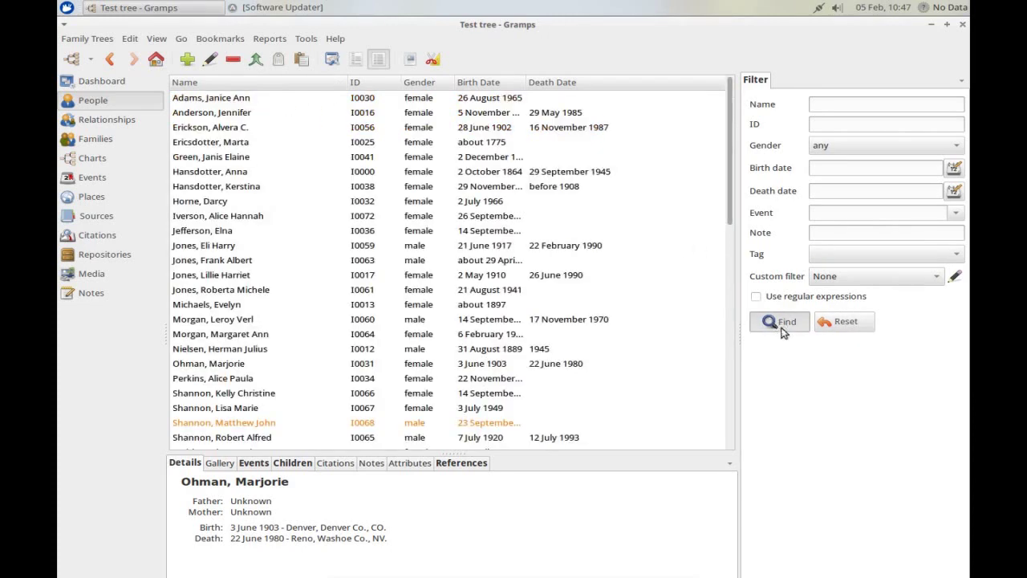
left_click(365, 170)
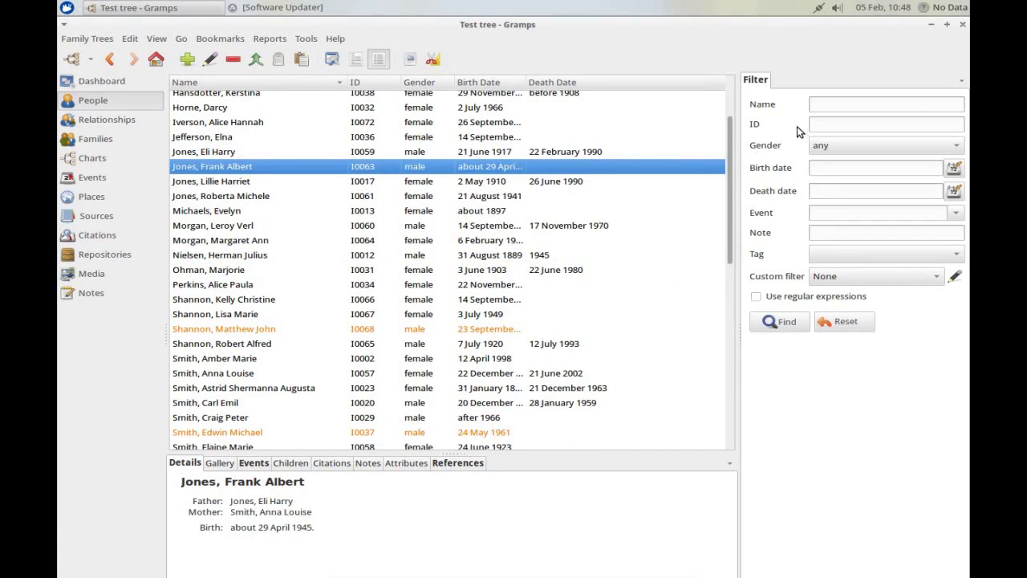
left_click(867, 108)
type("annn")
key("BackSpace")
type("a")
left_click(779, 325)
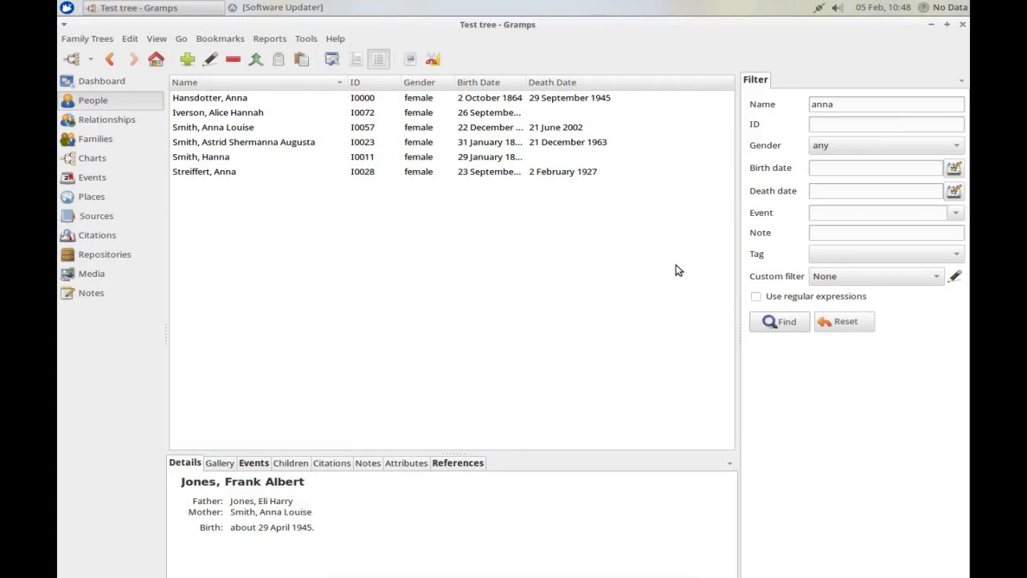
left_click(849, 324)
left_click(784, 325)
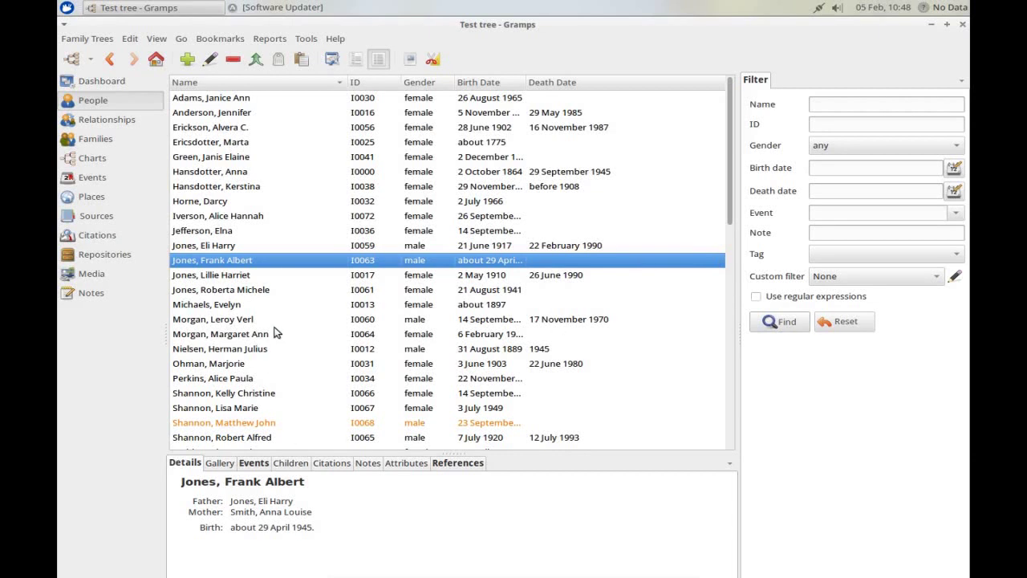
left_click(156, 60)
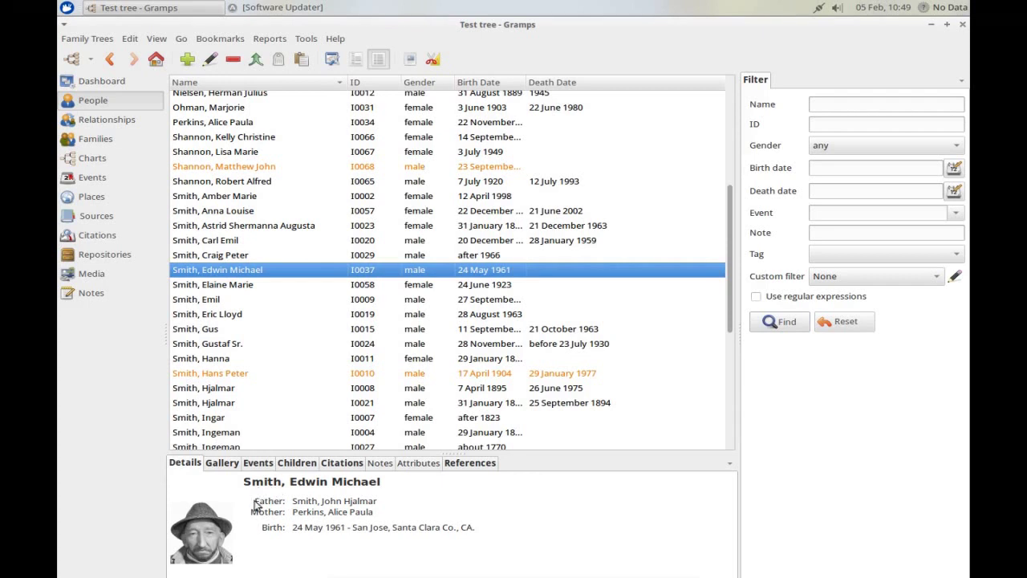
- View the selected person's events, children, then references showing families F0012 and F0013
left_click(264, 466)
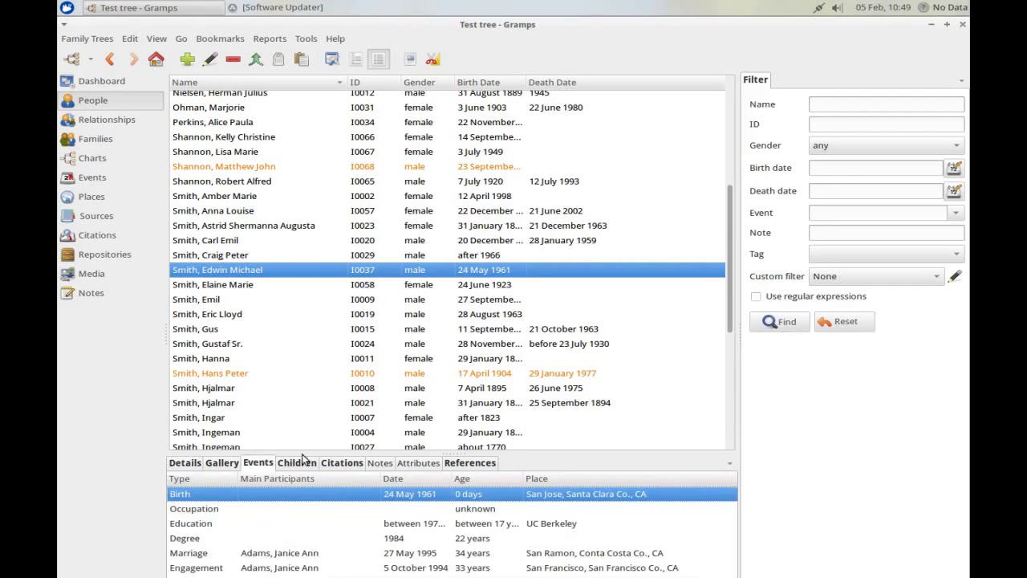
left_click(297, 467)
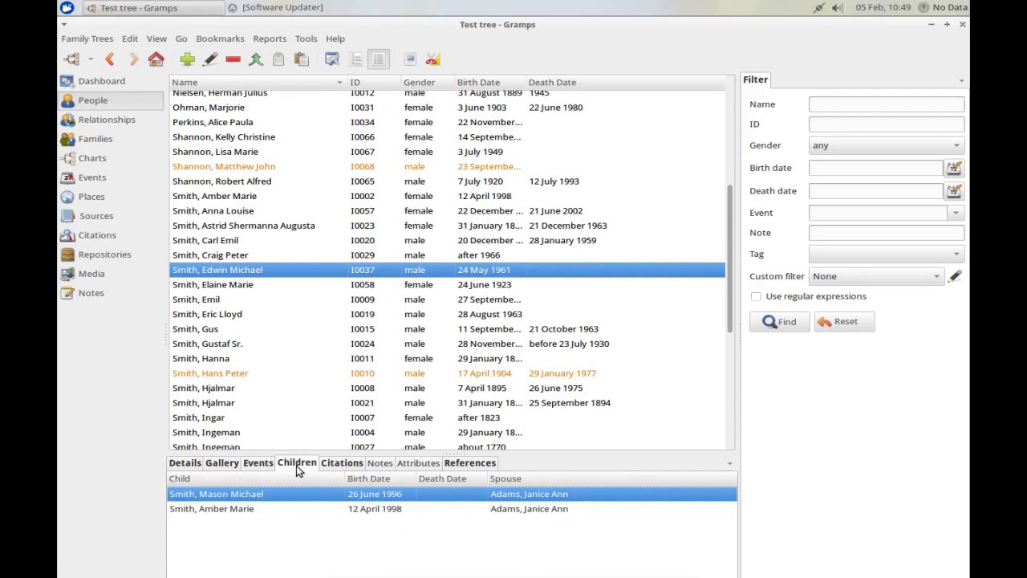
left_click(454, 467)
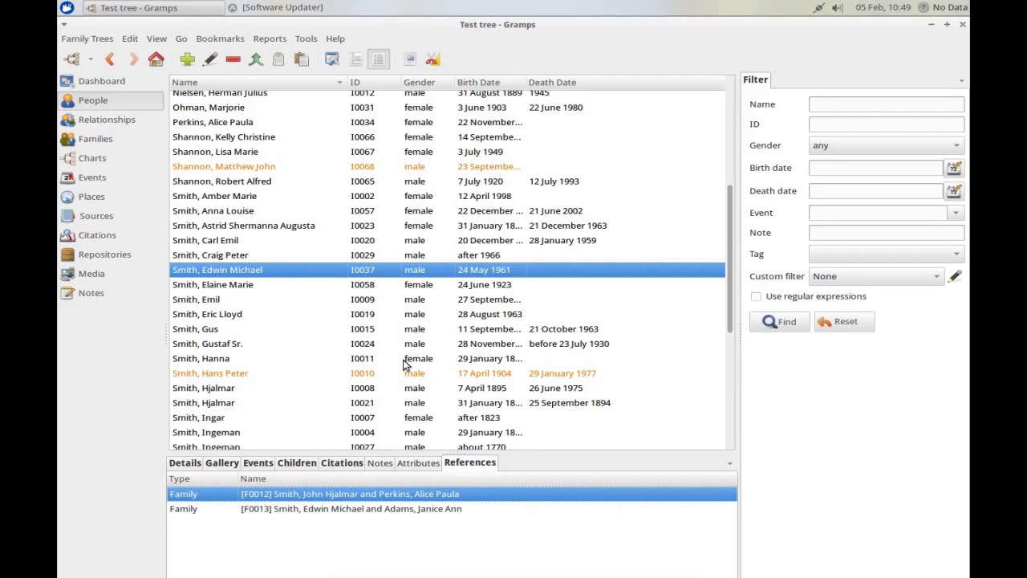
double_click(239, 270)
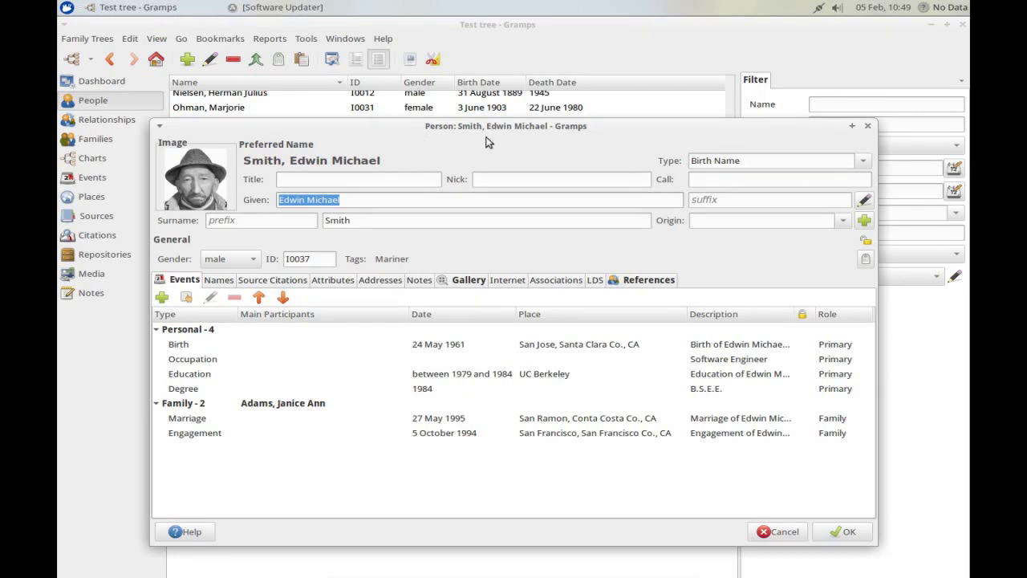
key("Escape")
left_click(101, 120)
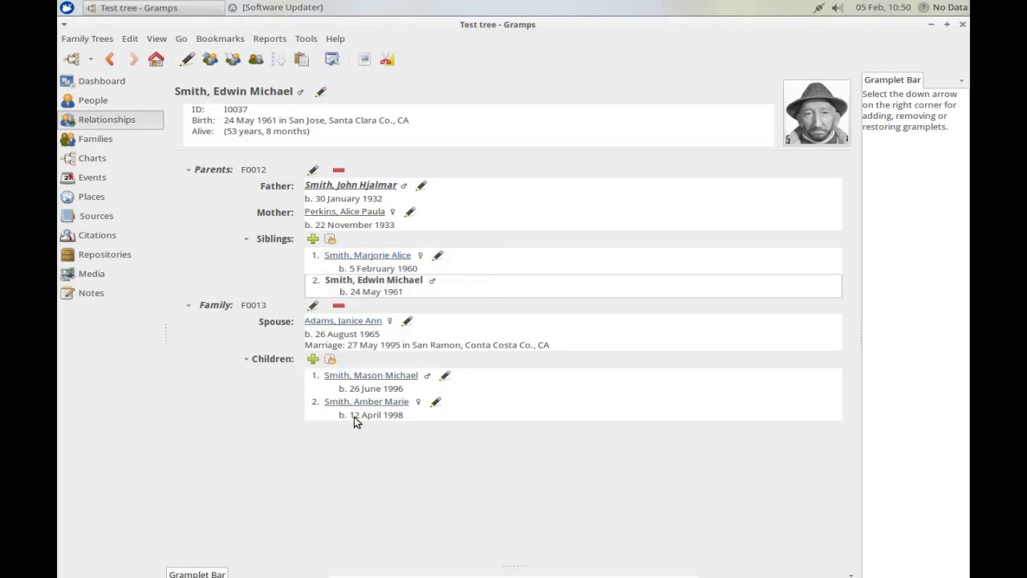
left_click(190, 171)
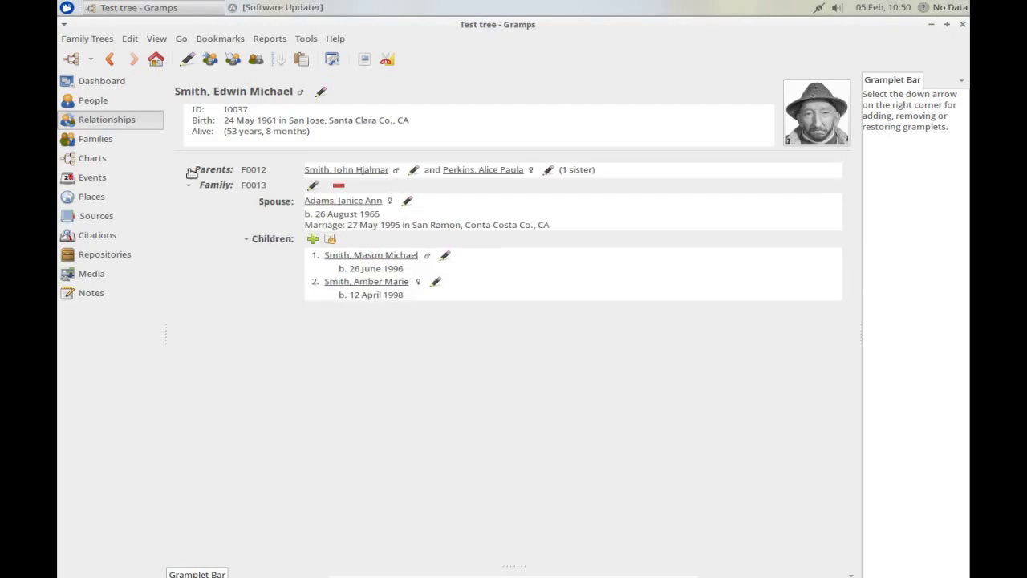
left_click(190, 171)
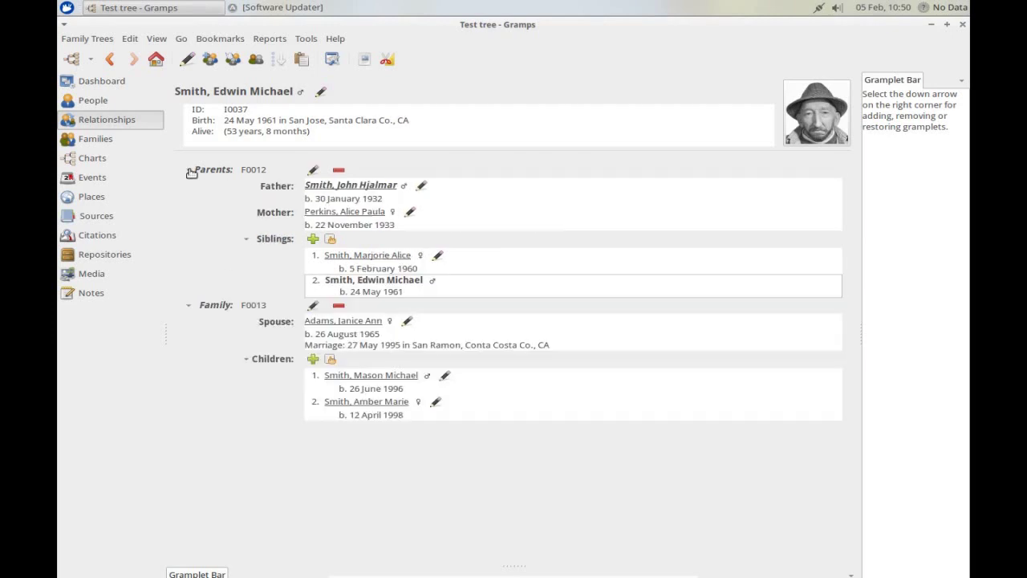
left_click(188, 306)
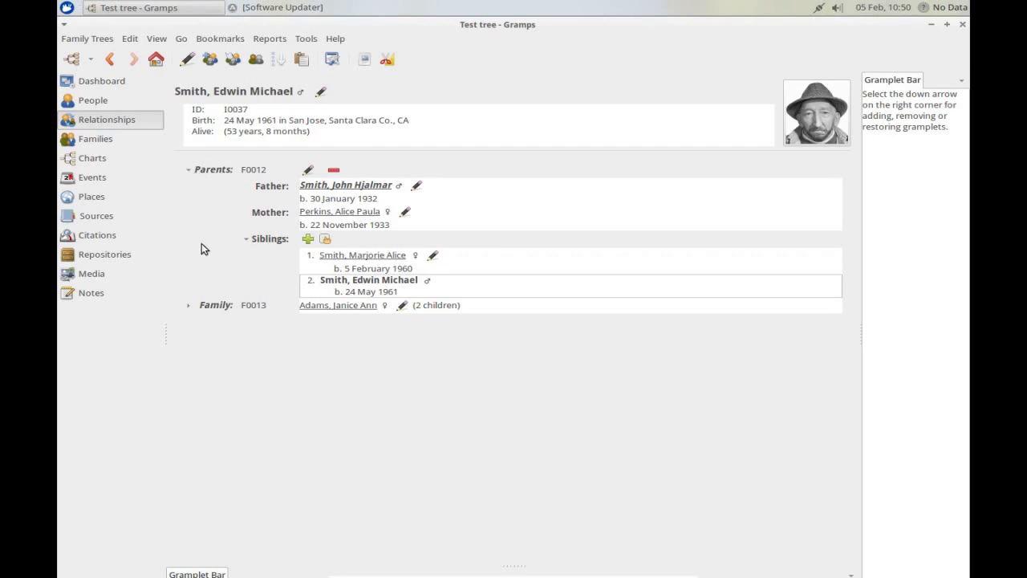
left_click(189, 306)
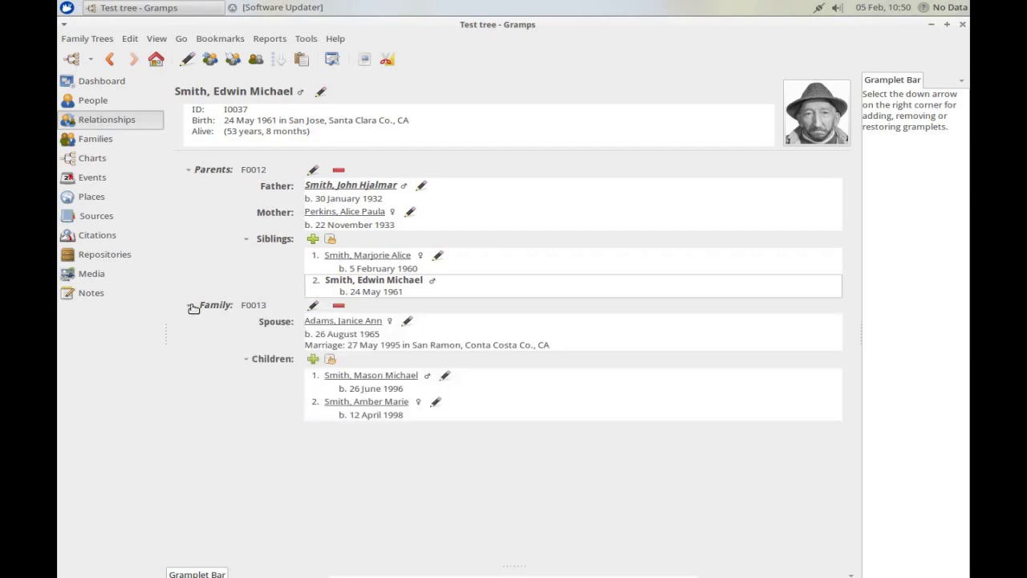
left_click(343, 321)
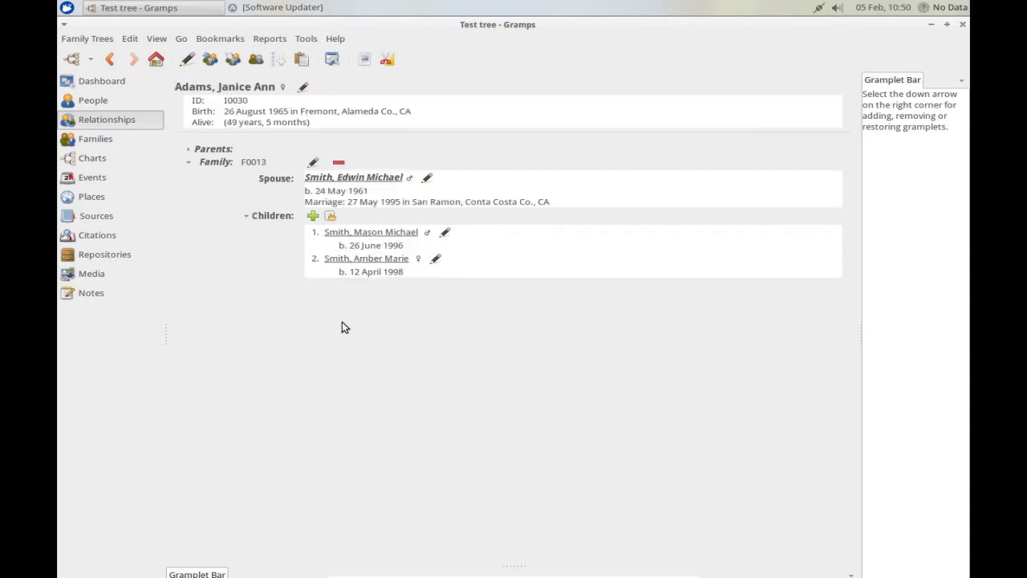
left_click(210, 60)
left_click(209, 61)
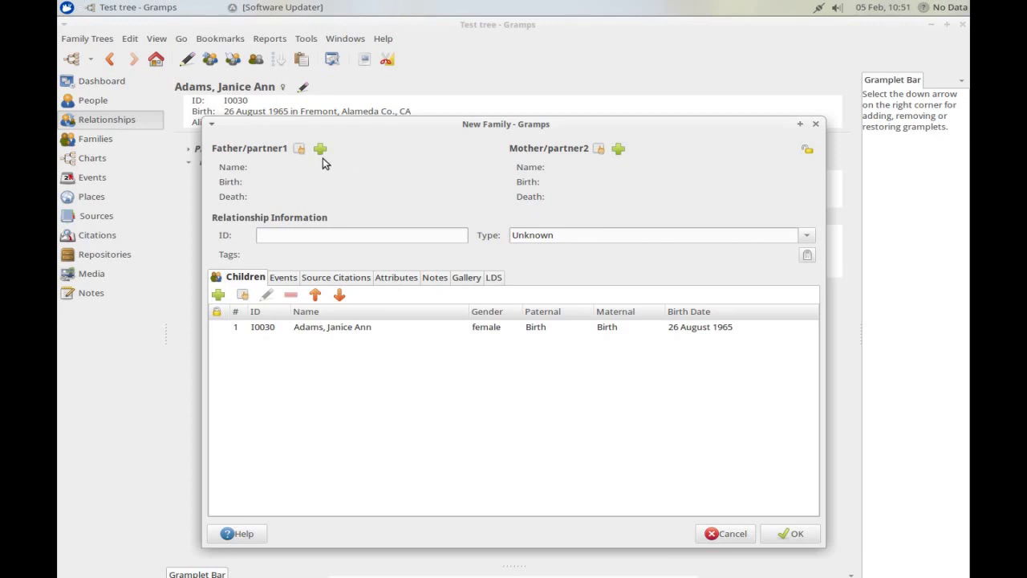
left_click(737, 539)
left_click(486, 390)
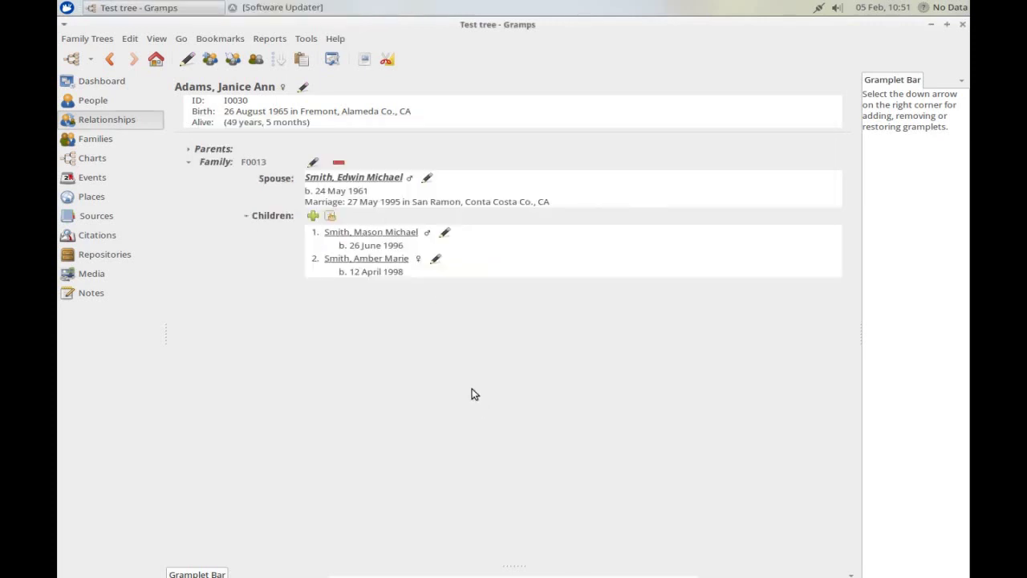
left_click(371, 176)
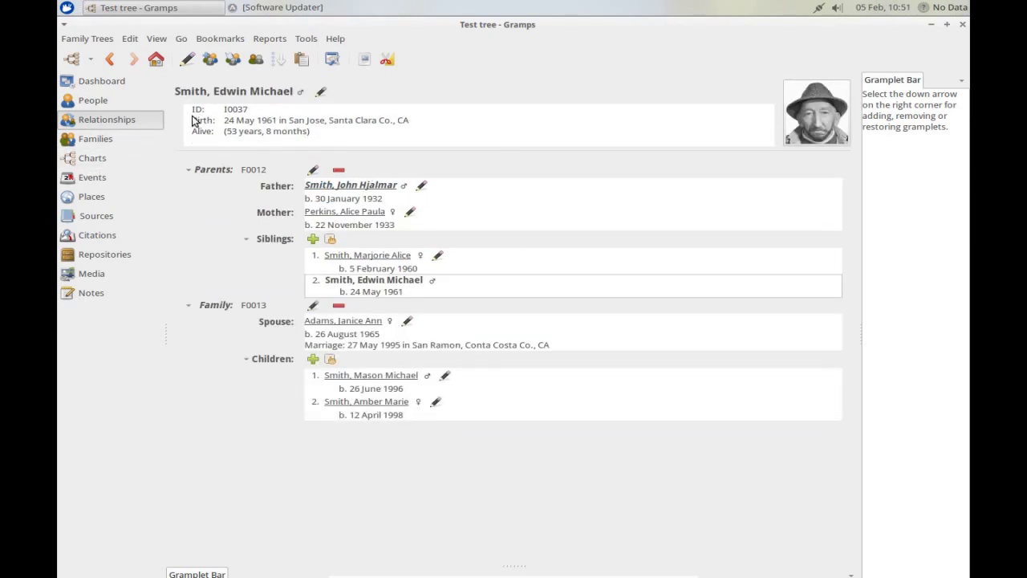
left_click(119, 141)
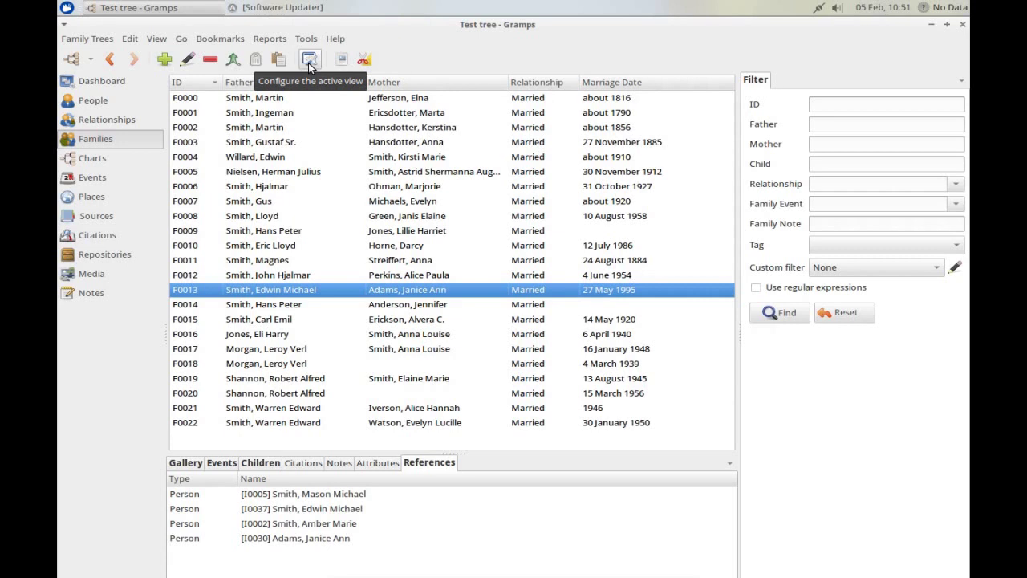
double_click(392, 293)
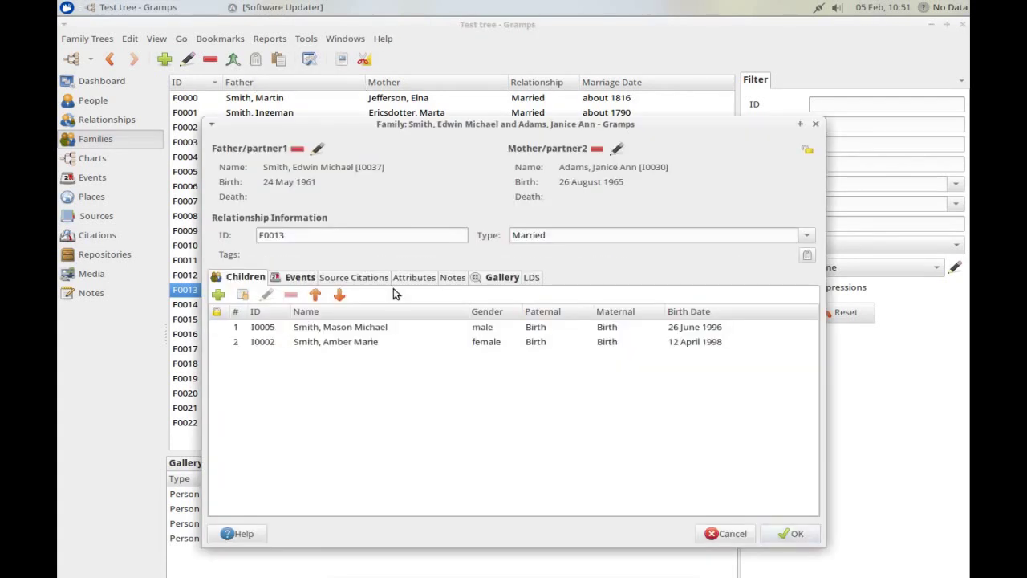
left_click_drag(438, 130, 404, 98)
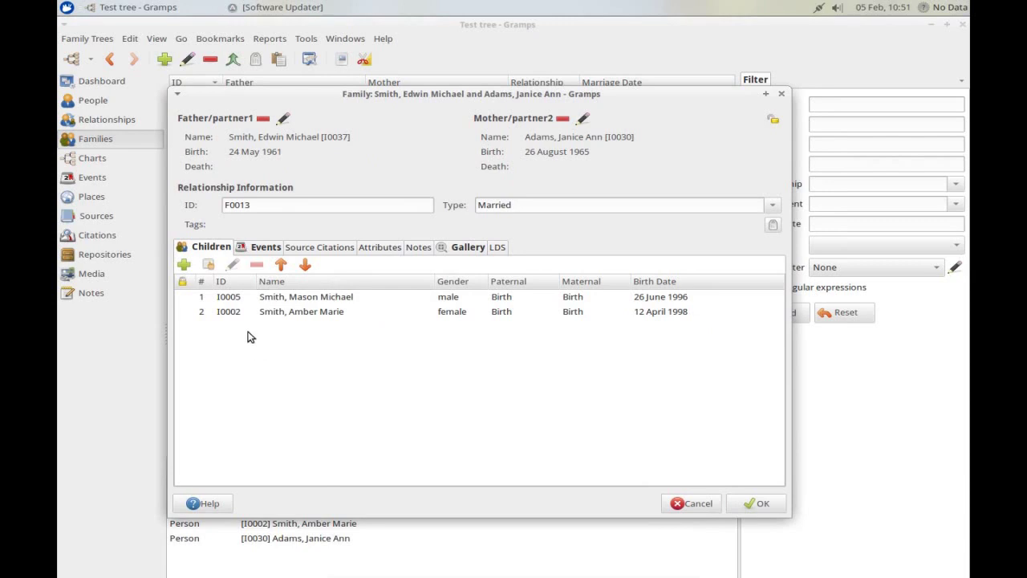
left_click(267, 249)
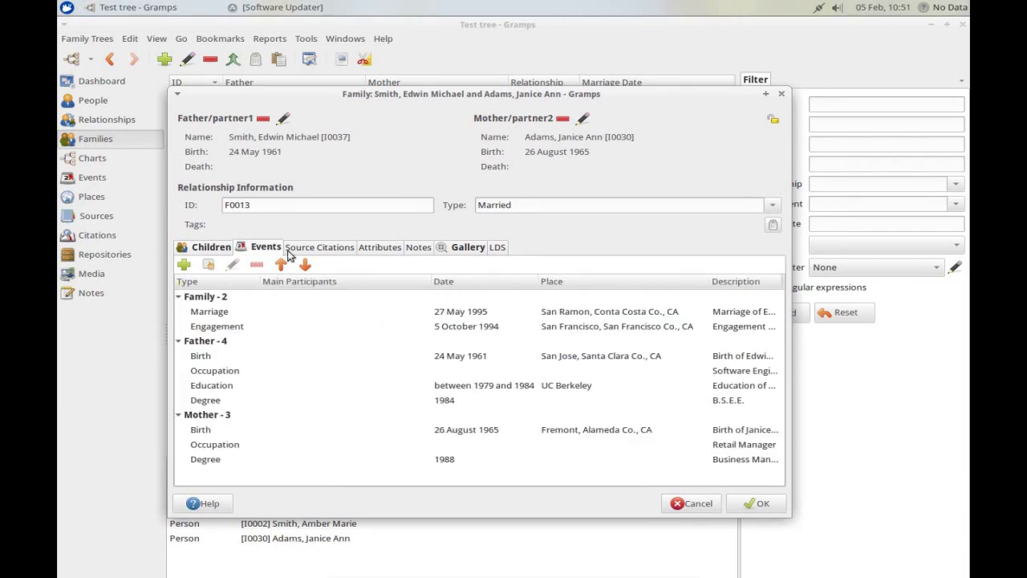
left_click(698, 505)
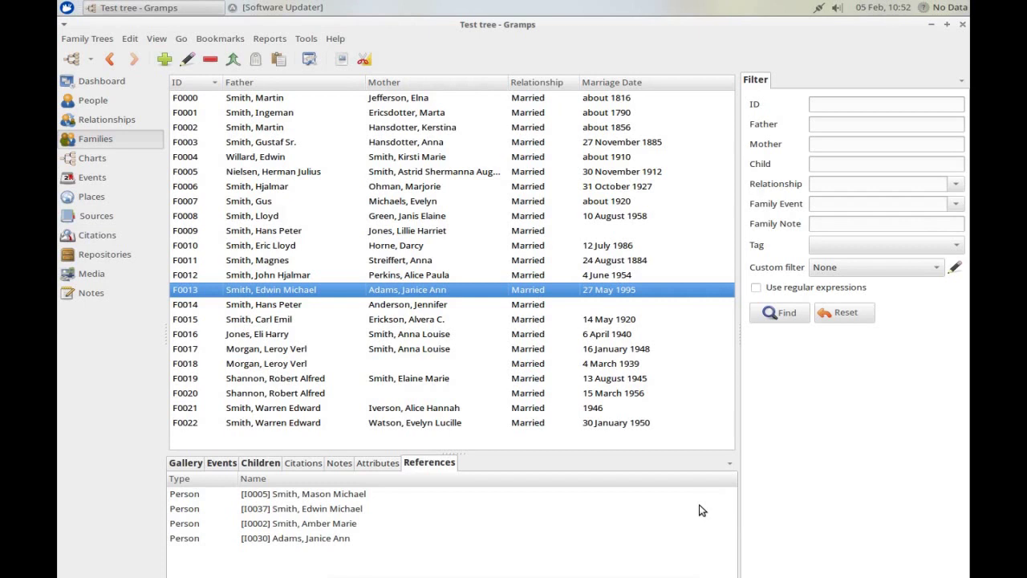
left_click(121, 164)
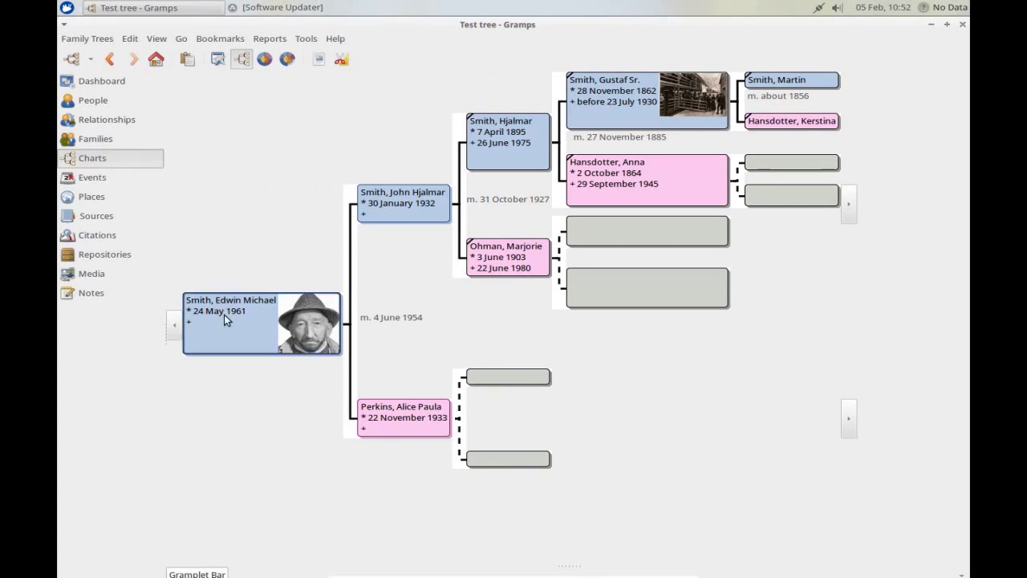
mouse_move(223, 315)
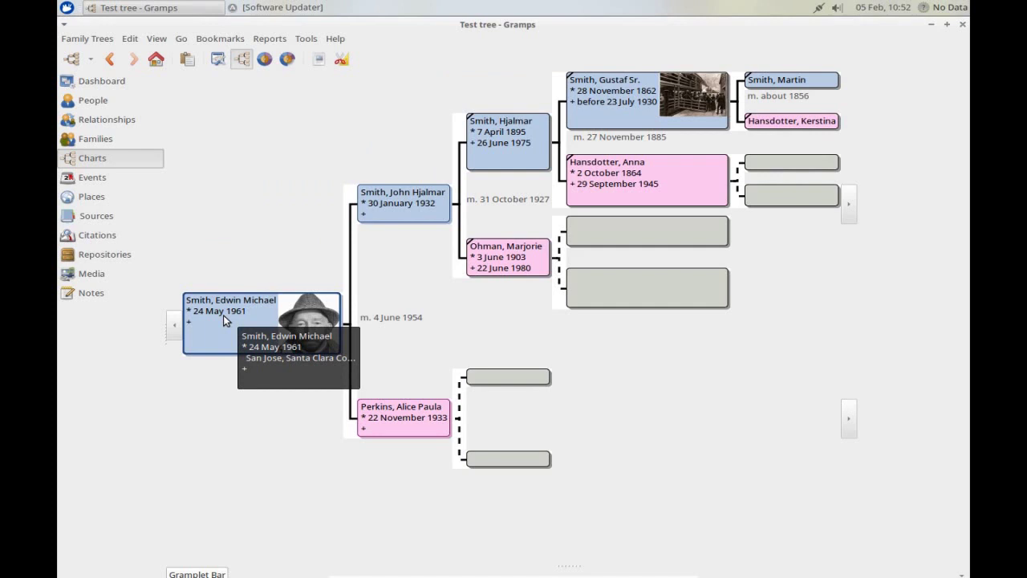
left_click(481, 148)
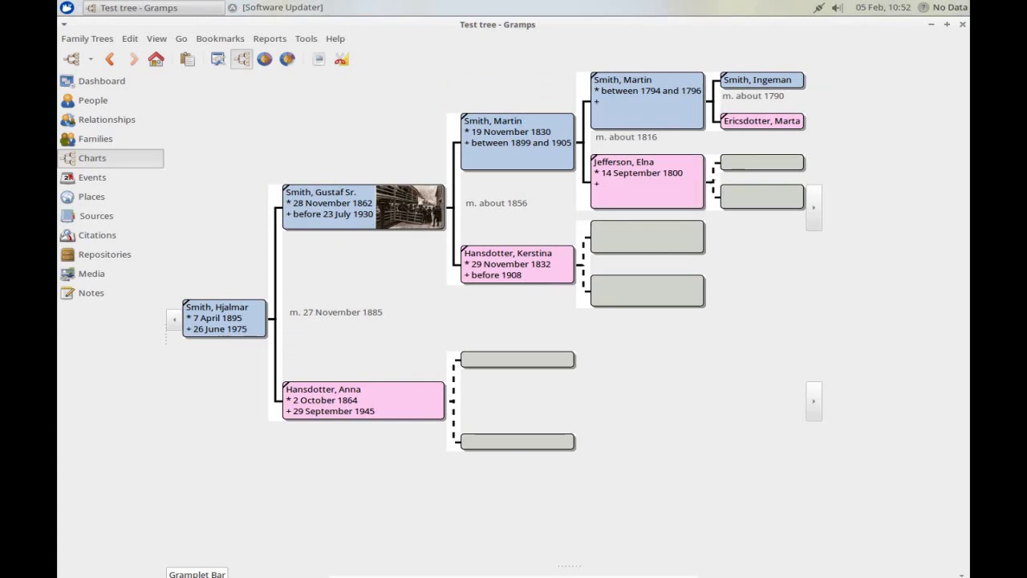
left_click(156, 61)
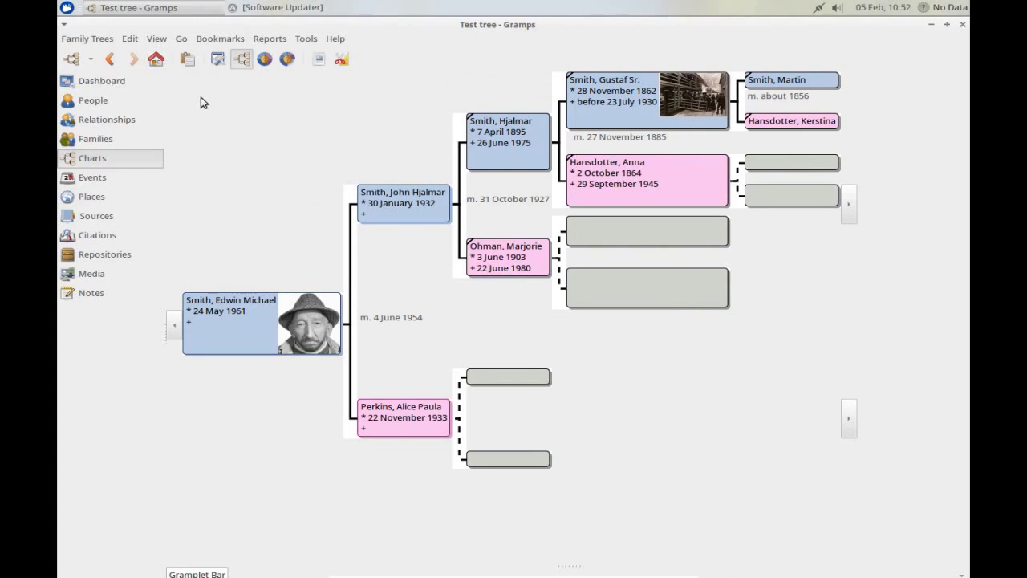
left_click(287, 64)
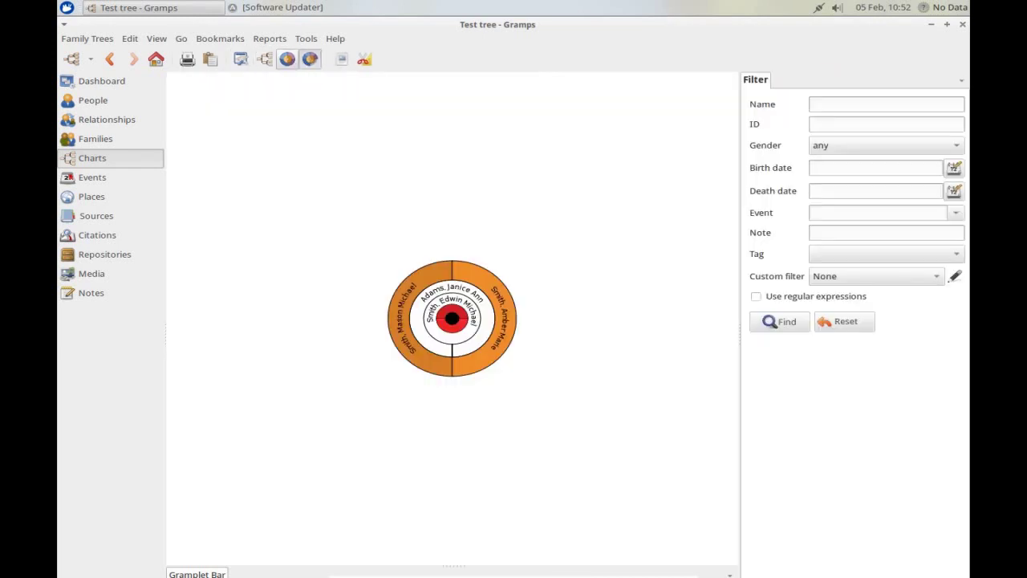
left_click(288, 64)
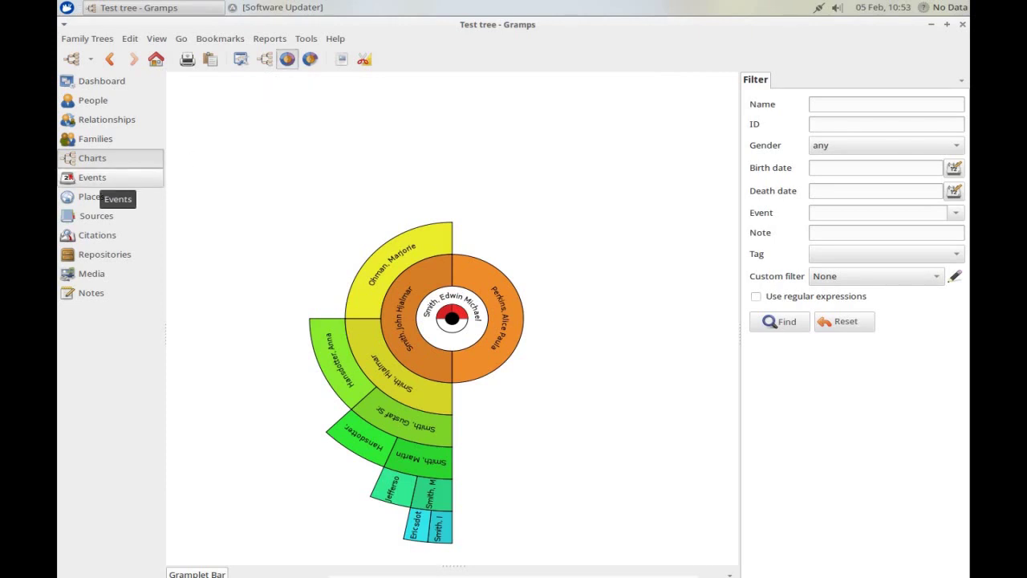
left_click(127, 183)
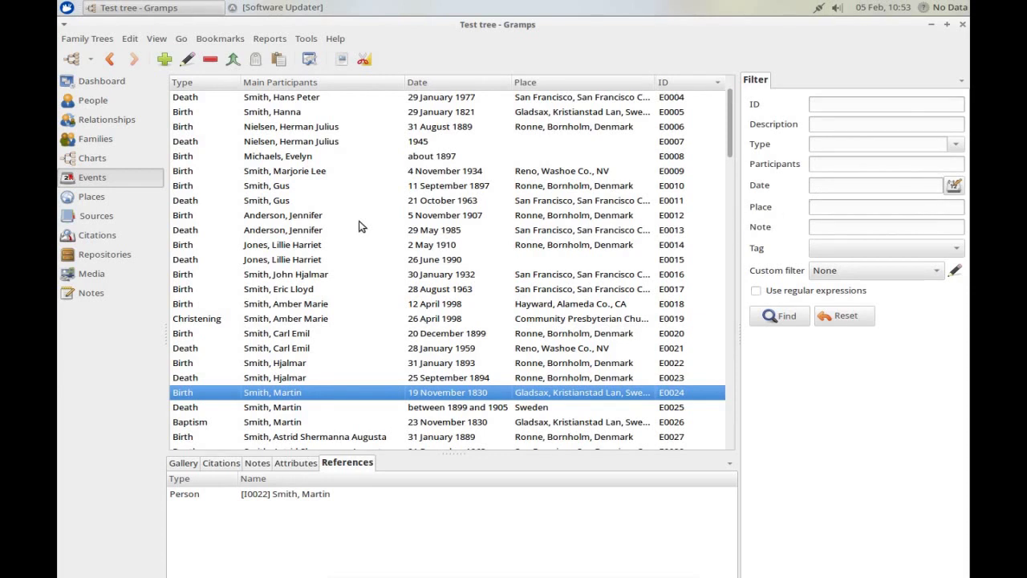
left_click(443, 276)
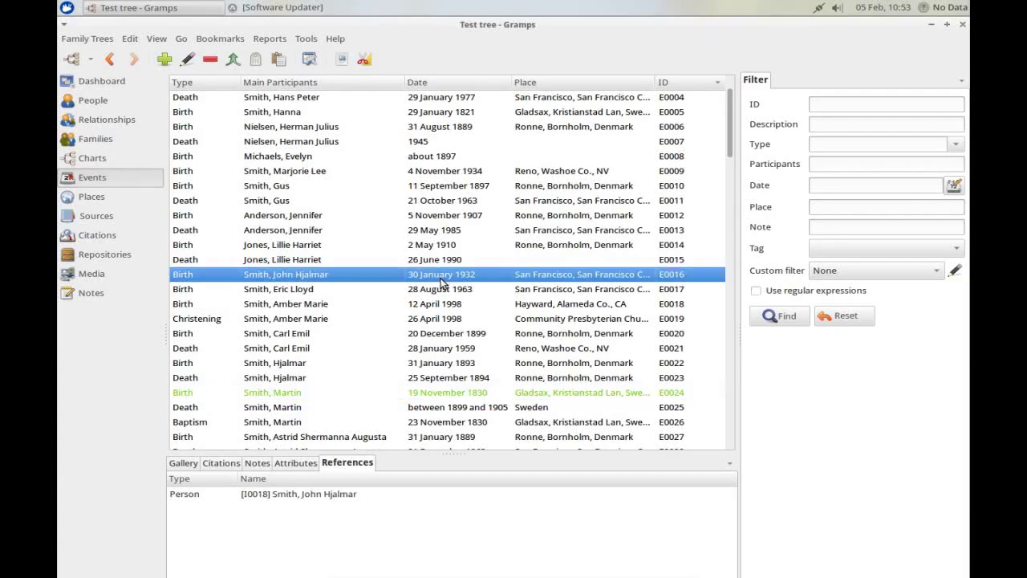
double_click(296, 396)
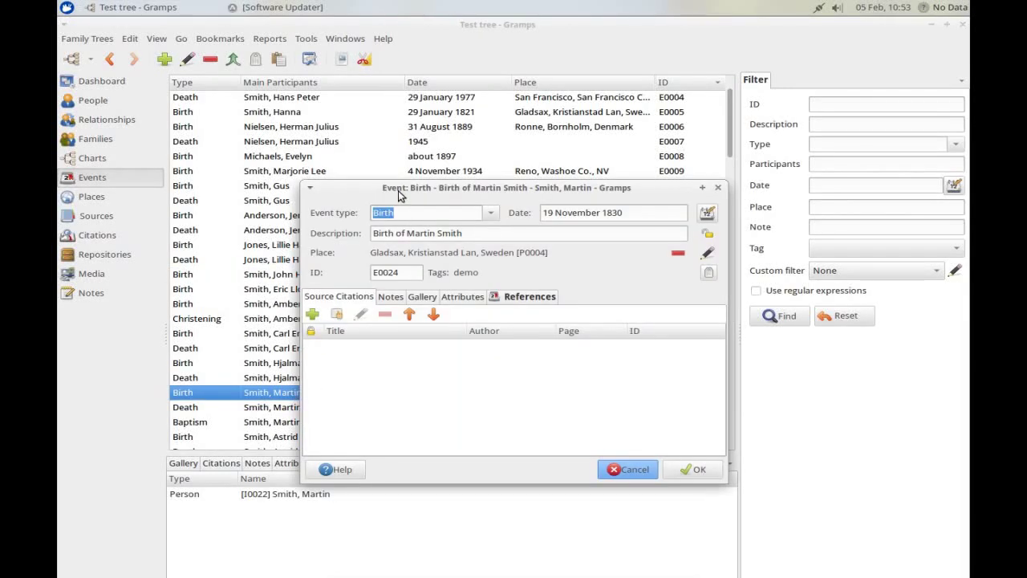
left_click_drag(400, 190, 307, 112)
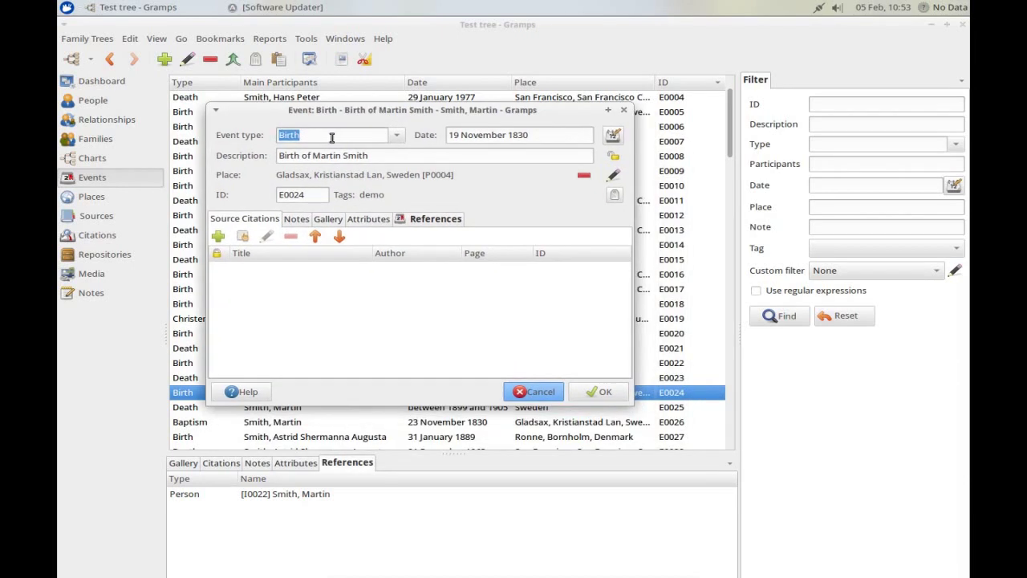
left_click(418, 155)
left_click(426, 220)
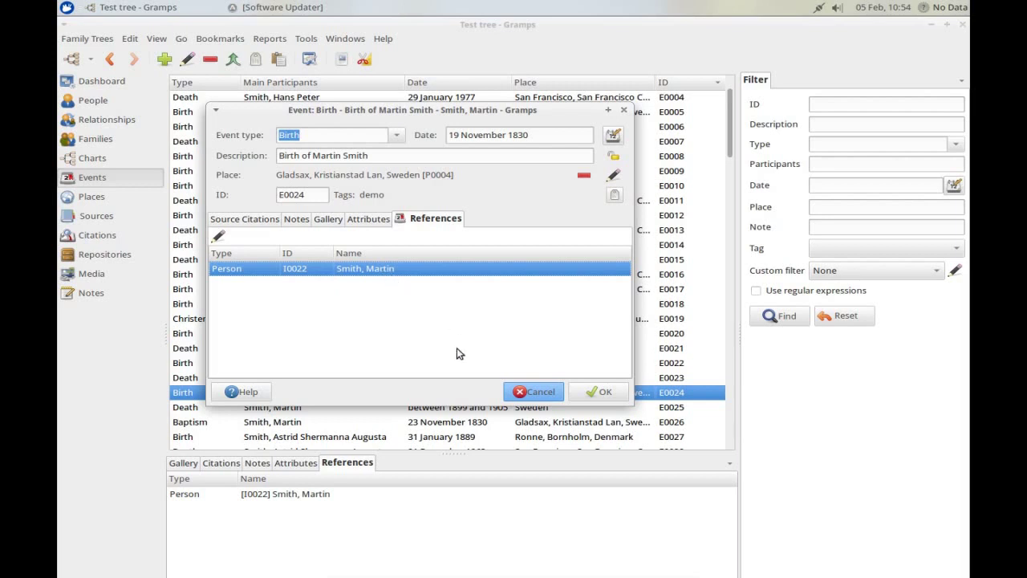
left_click(532, 395)
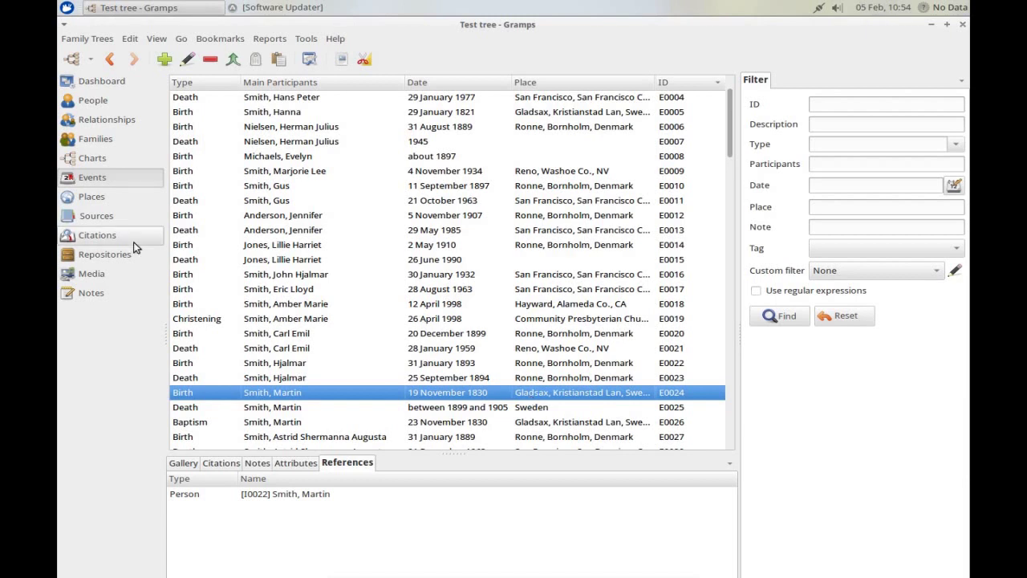
- Show the Places list with each place's referencing events
left_click(103, 202)
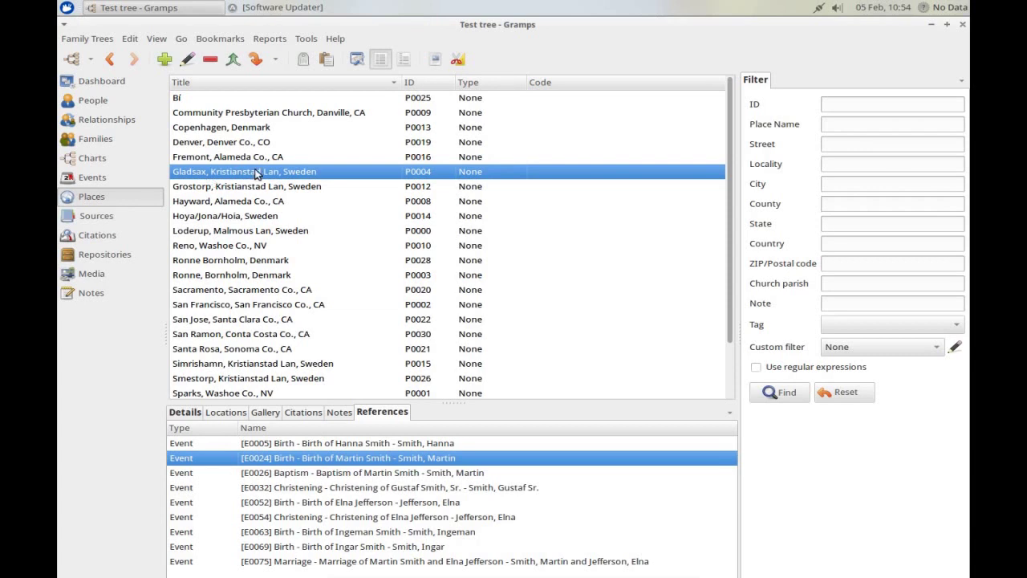
double_click(255, 175)
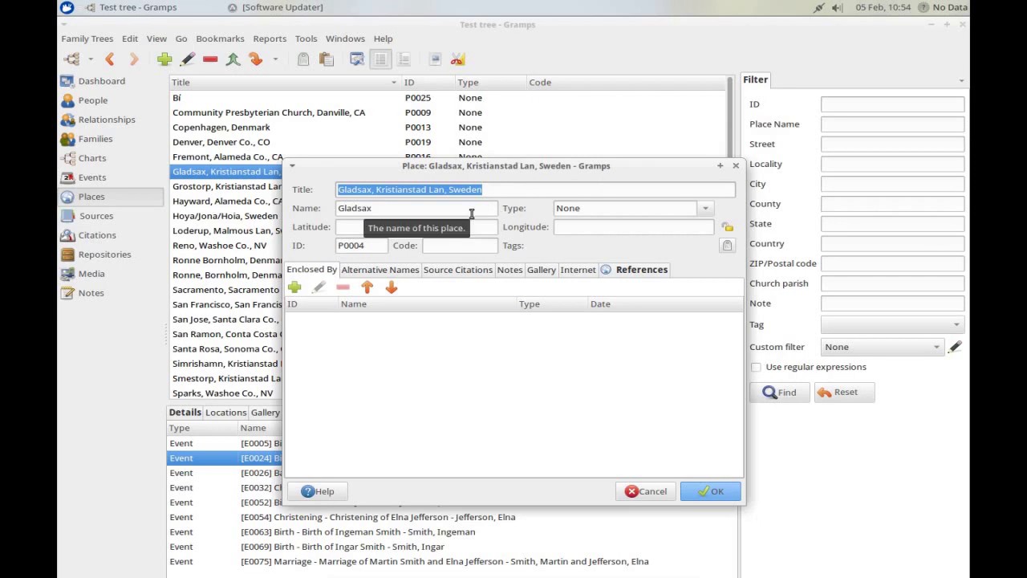
left_click(650, 272)
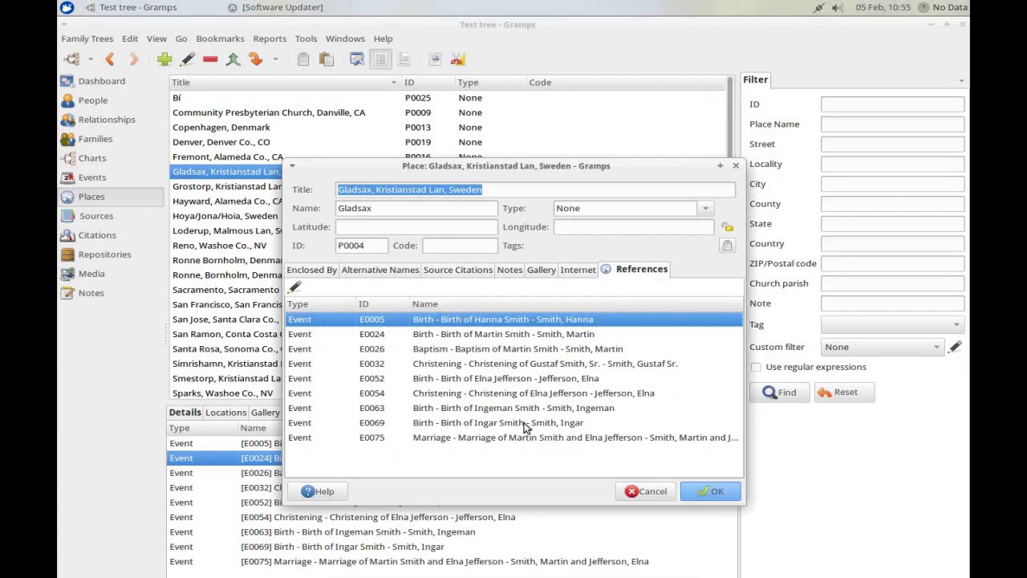
left_click(649, 493)
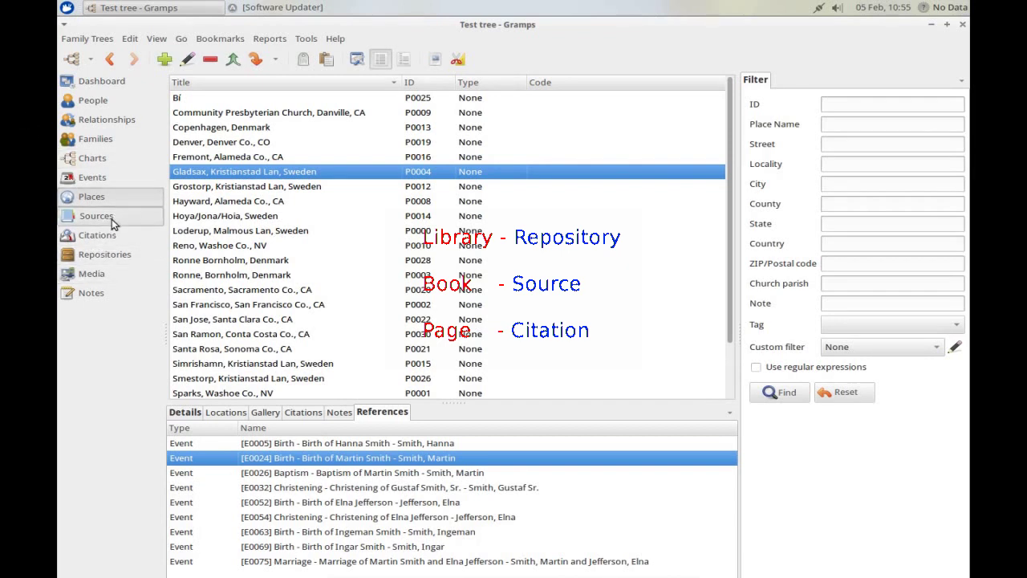
- Open source S0003 Birth, Death and Marriage Records and review its Repositories and References tabs
left_click(112, 223)
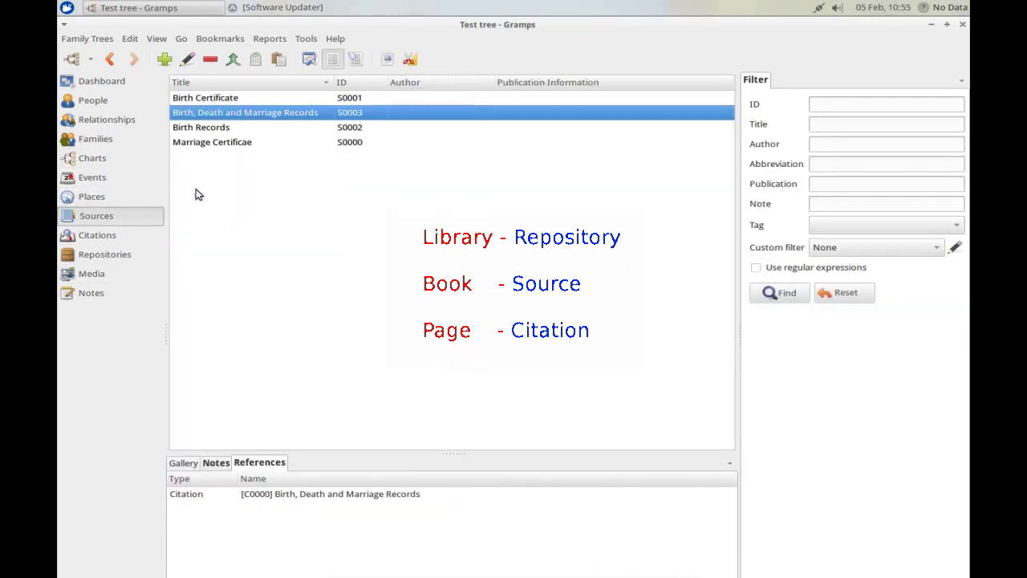
double_click(307, 112)
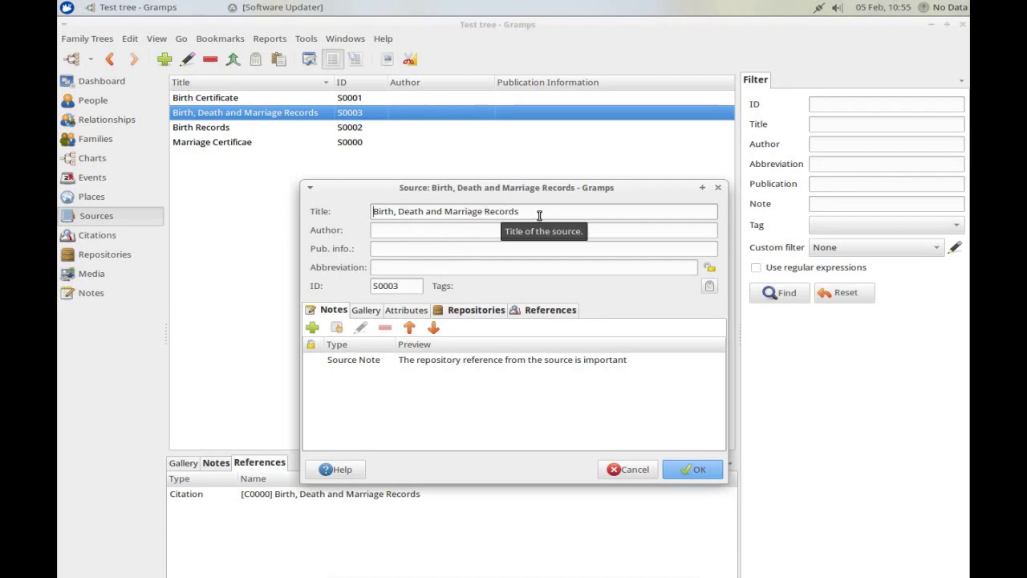
left_click(475, 310)
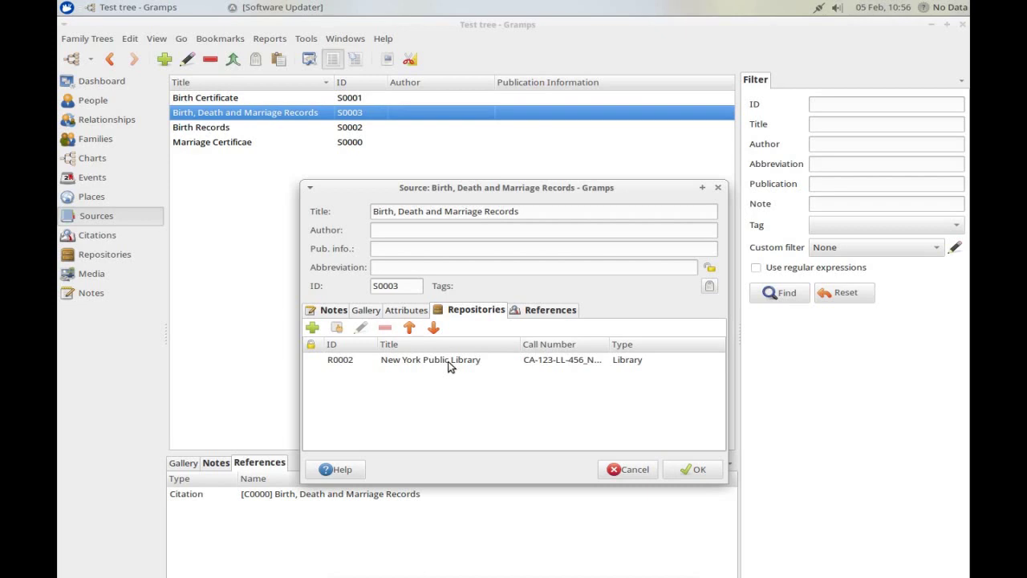
left_click(535, 312)
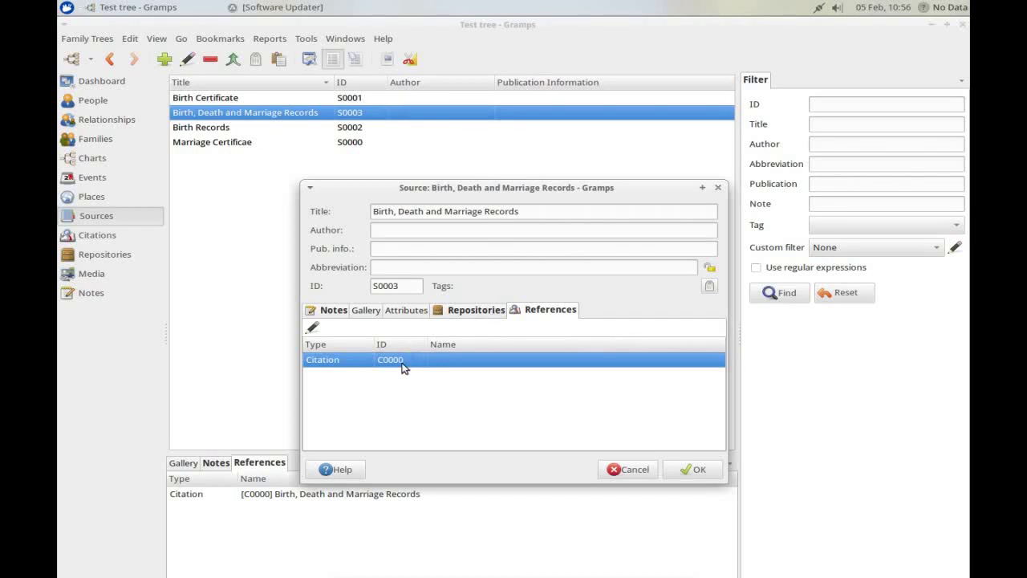
- Inspect citation C0000's referencing events, then cancel the citation and source editors without changes
left_click(312, 331)
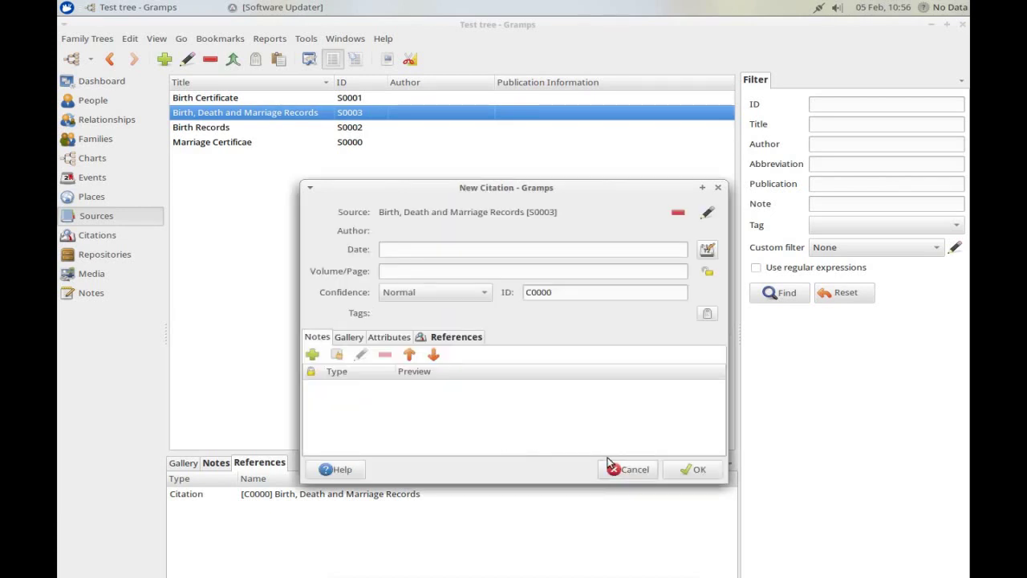
left_click(448, 340)
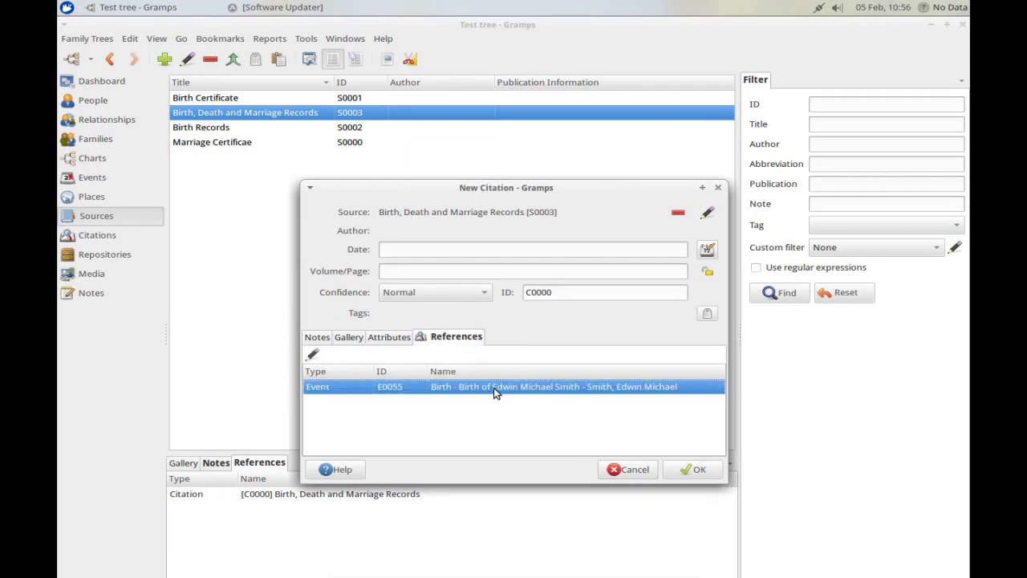
left_click(628, 469)
left_click(627, 469)
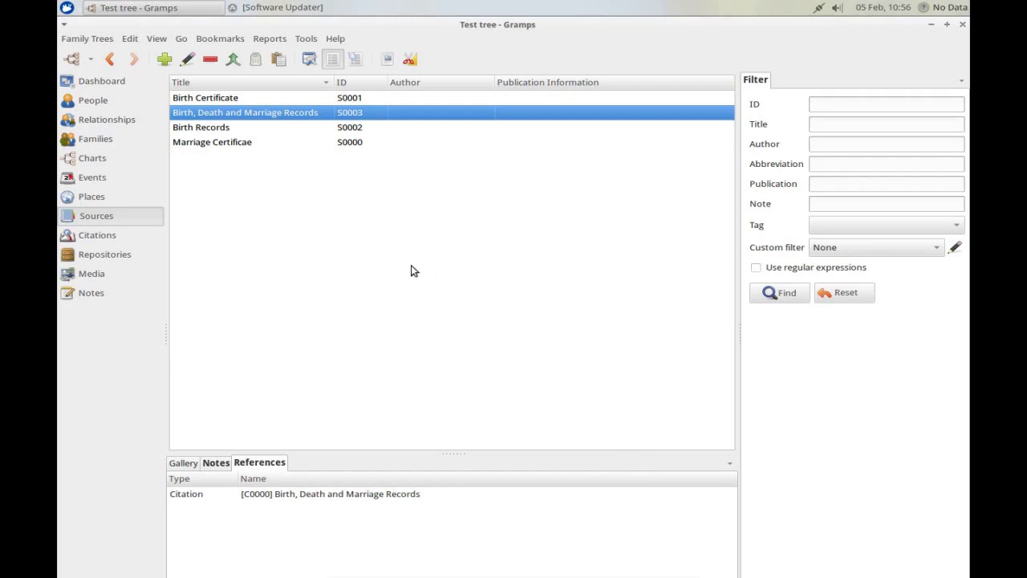
- Review the New York Public Library repository's Internet and References tabs, cancel, then list Media
left_click(104, 257)
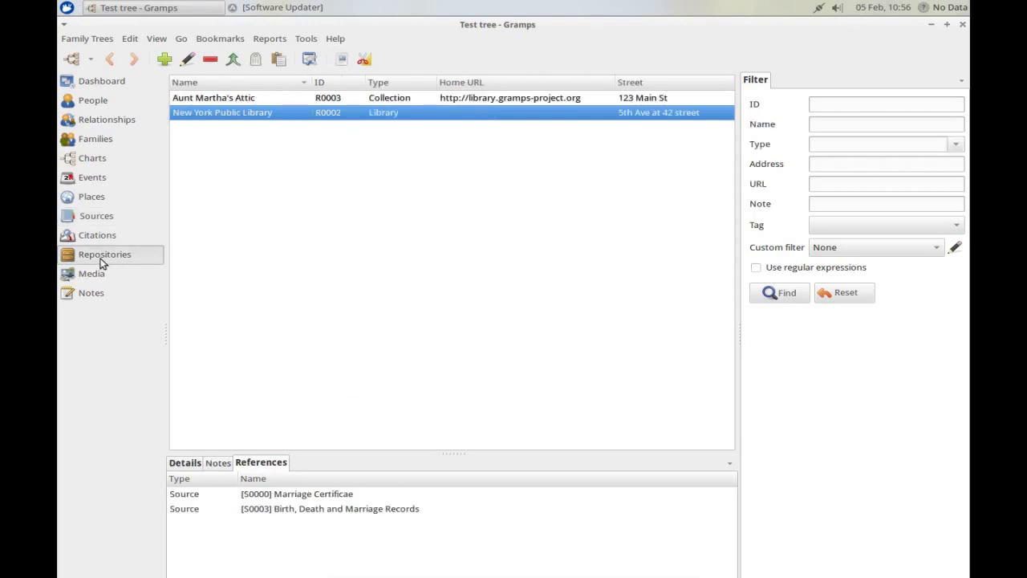
double_click(246, 114)
left_click_drag(380, 190, 298, 138)
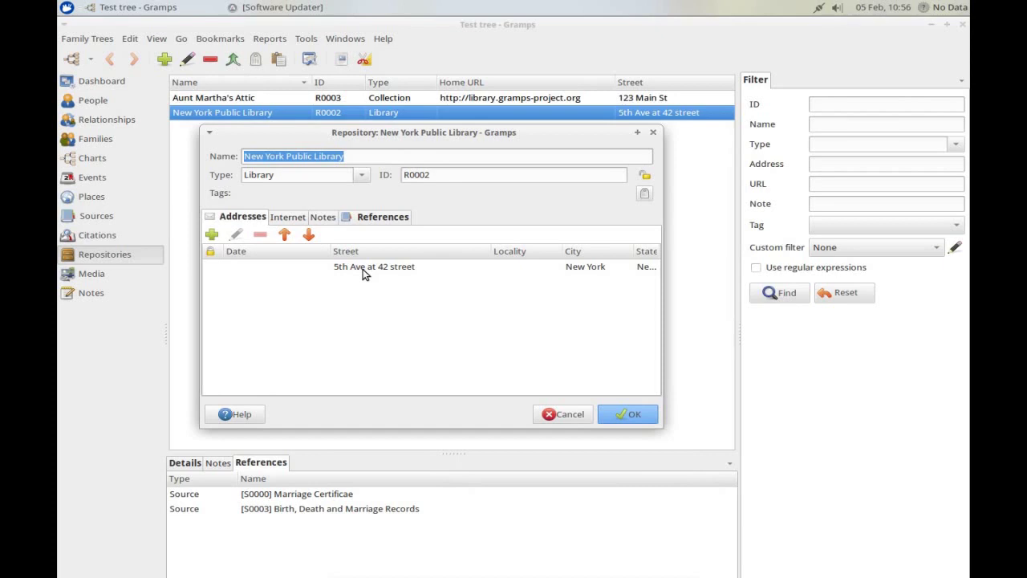
left_click(292, 219)
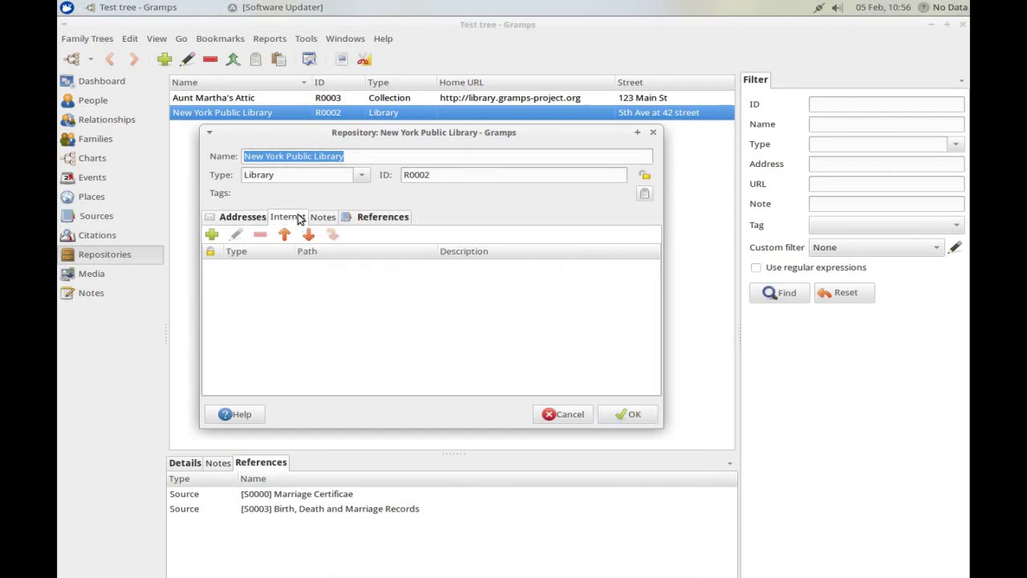
left_click(391, 222)
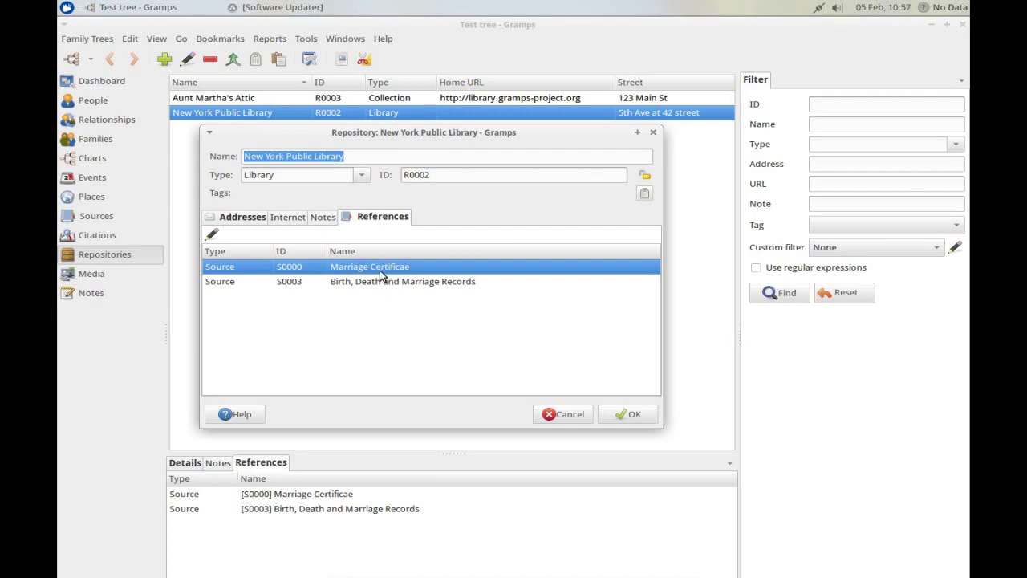
left_click(553, 416)
left_click(102, 274)
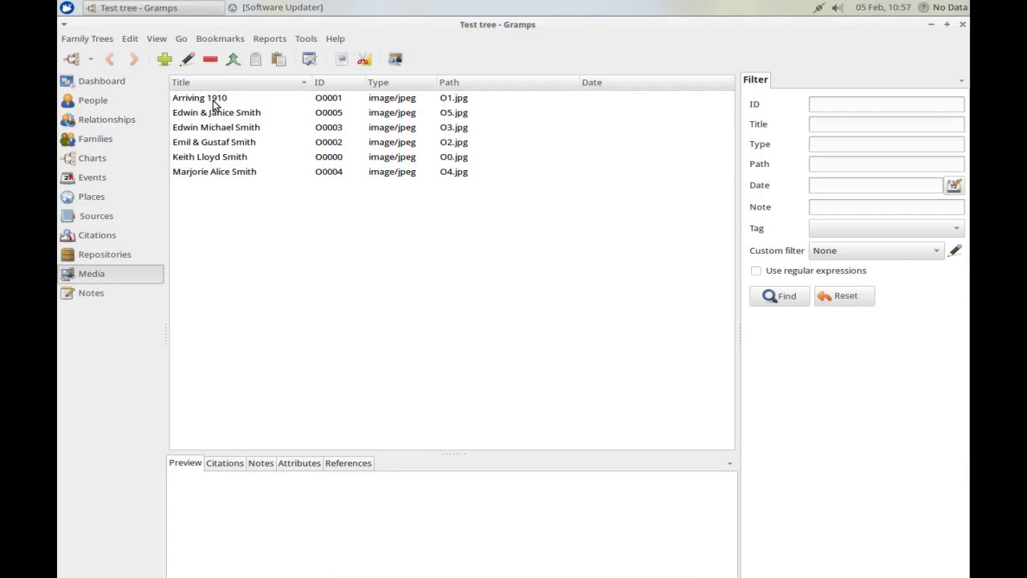
- Show the Notes list of seven notes, N0000 to N0006
left_click(103, 296)
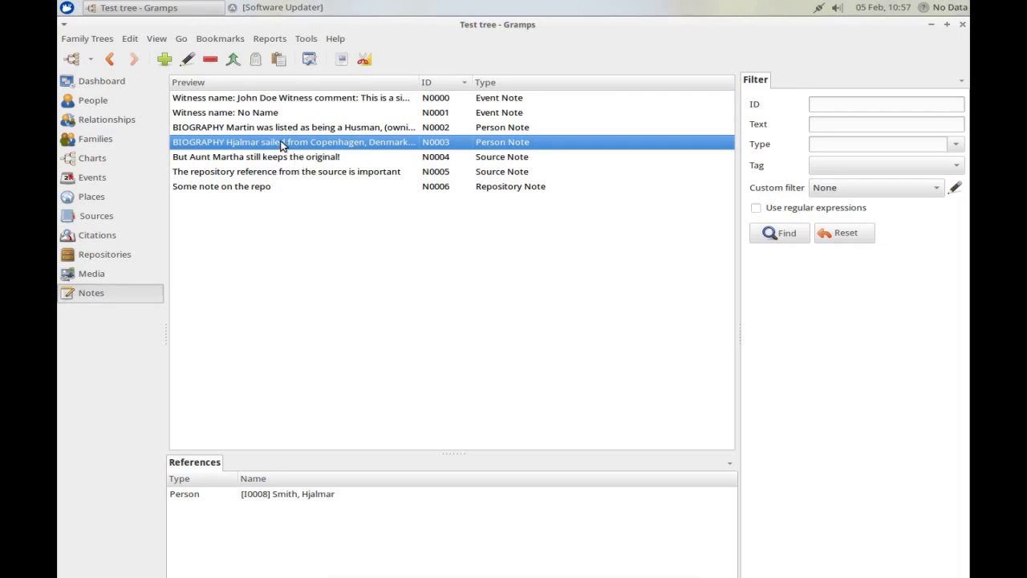
double_click(282, 144)
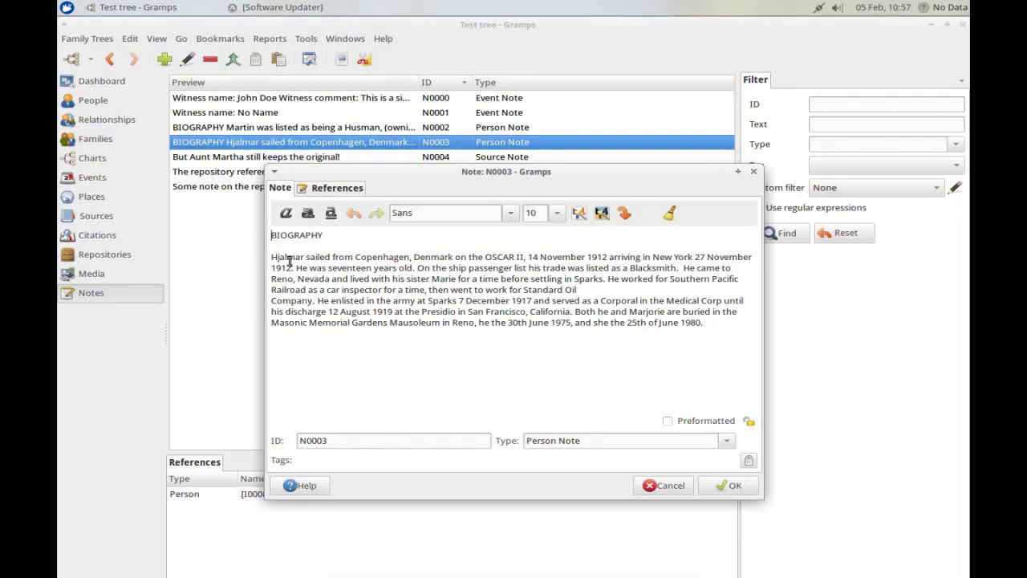
left_click(330, 189)
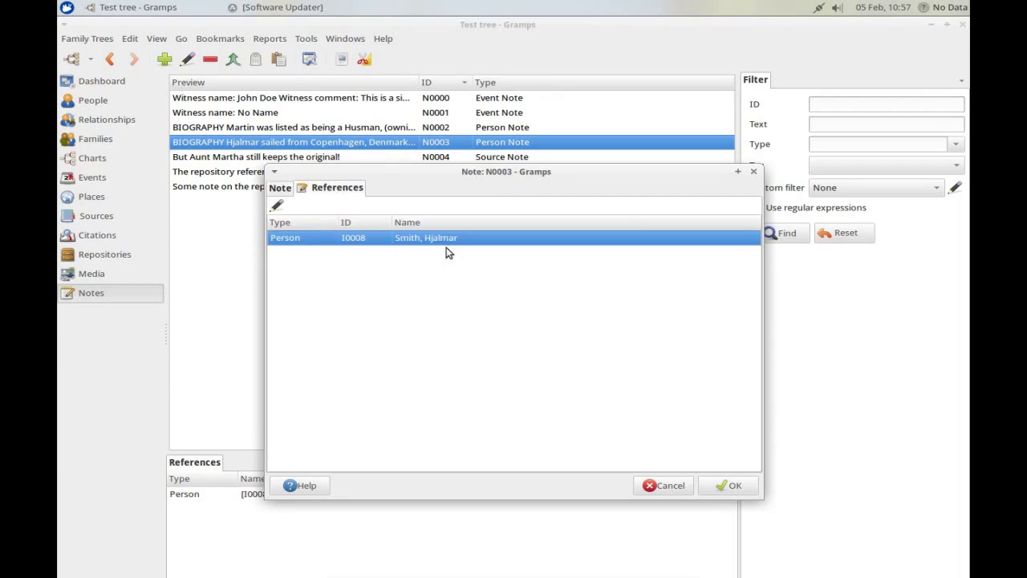
left_click(276, 208)
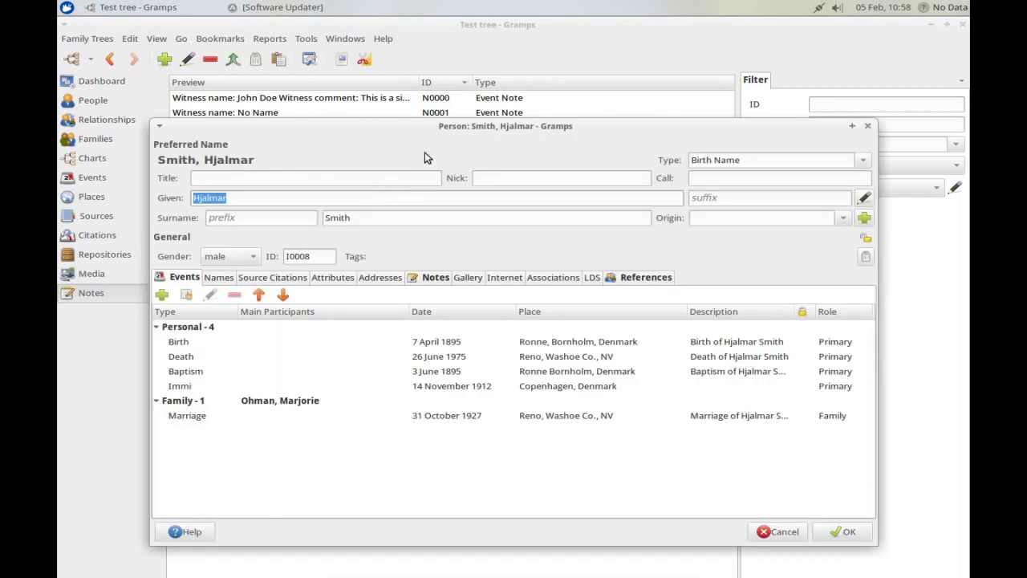
left_click_drag(432, 134, 488, 218)
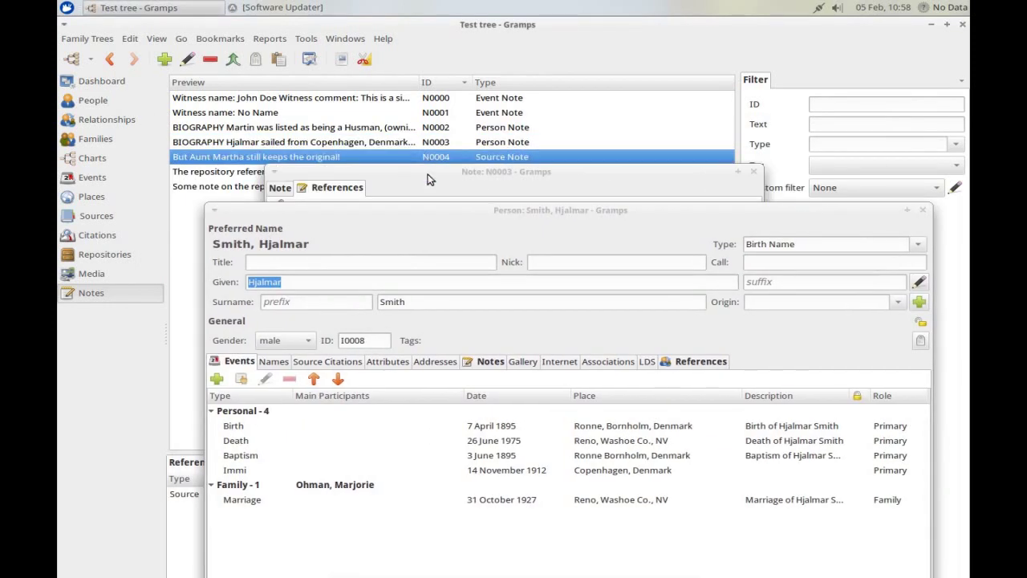
left_click(430, 178)
left_click_drag(276, 70, 271, 60)
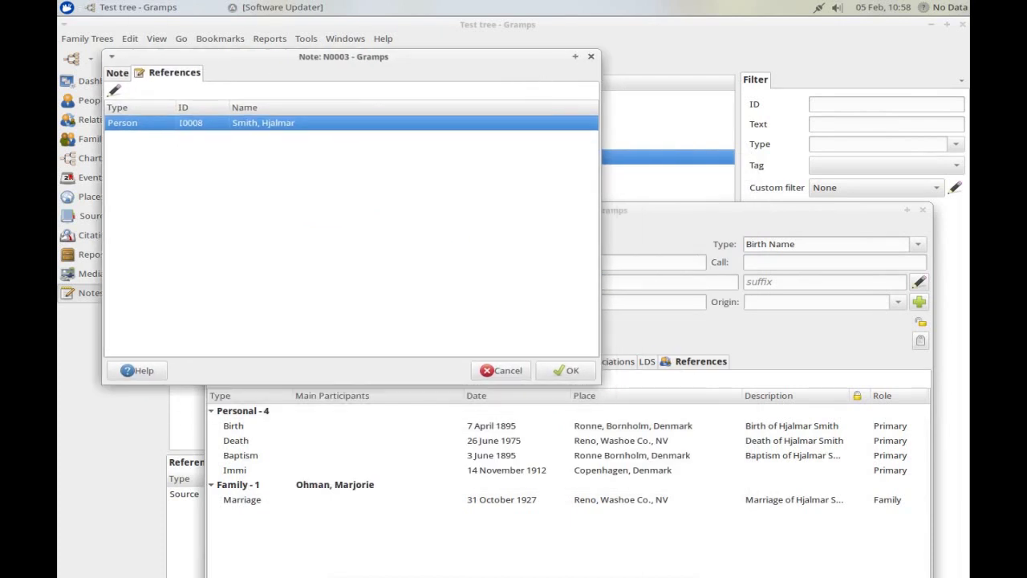
left_click(591, 59)
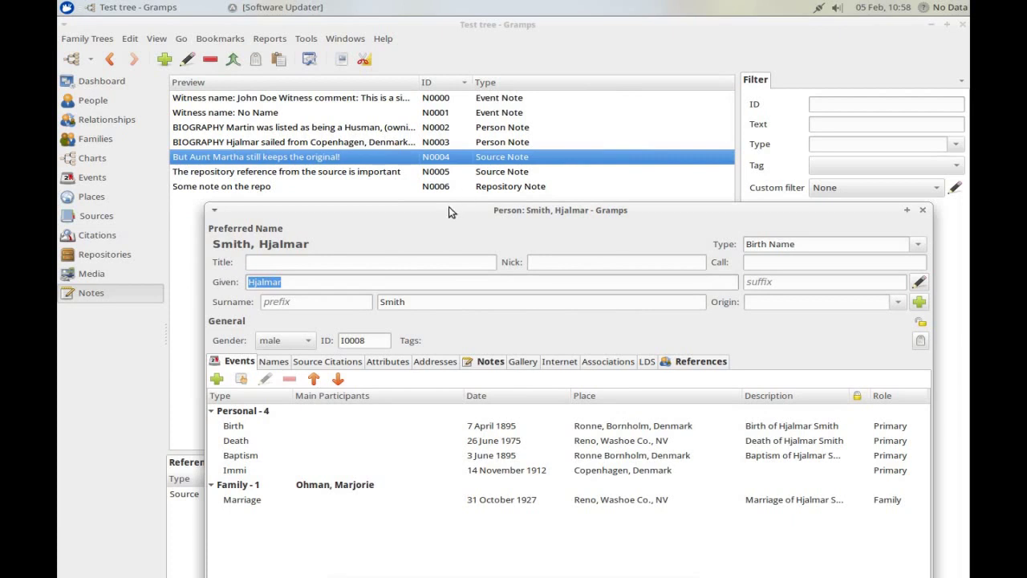
left_click_drag(449, 206, 384, 89)
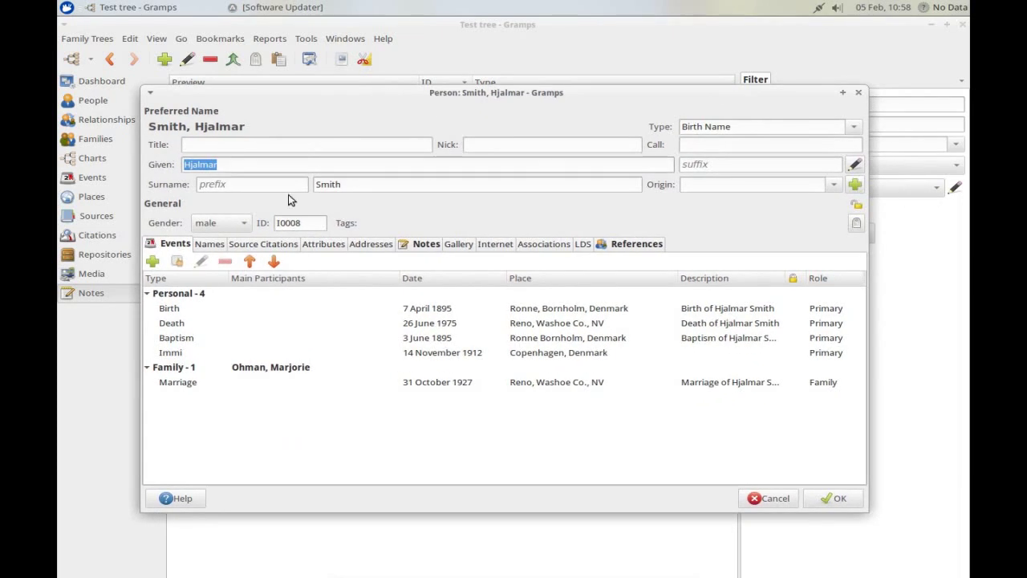
left_click(423, 244)
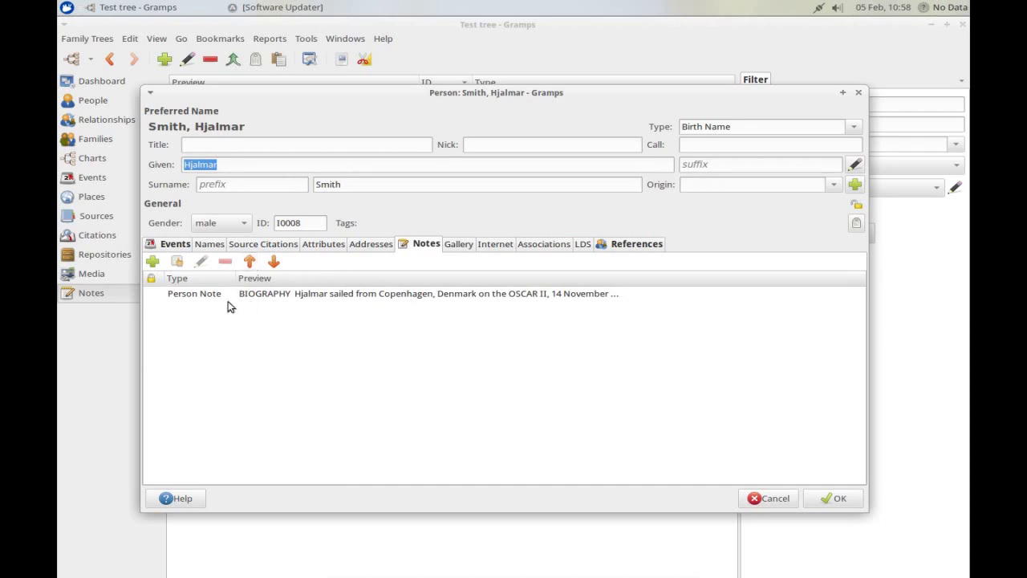
double_click(275, 297)
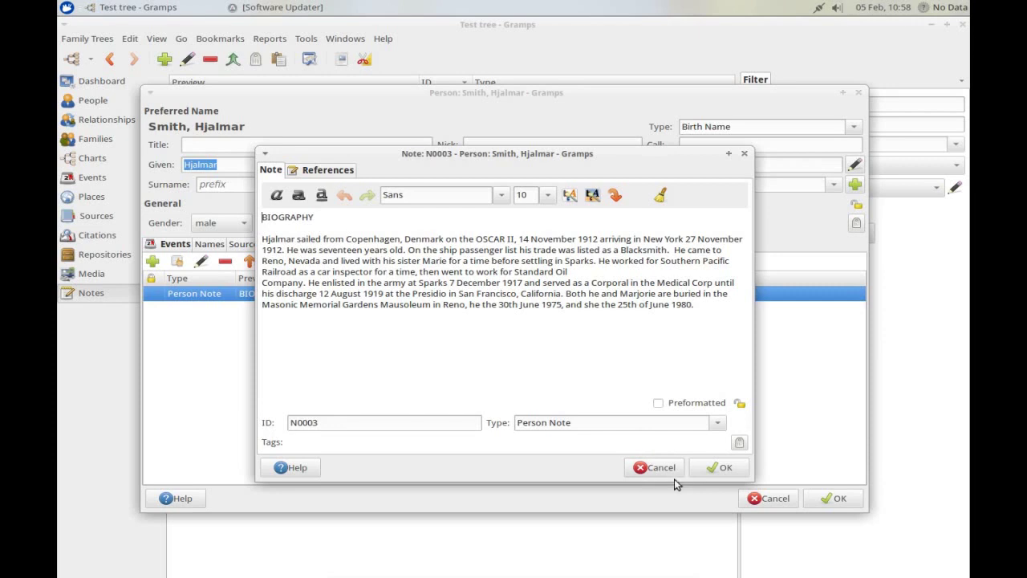
left_click(661, 468)
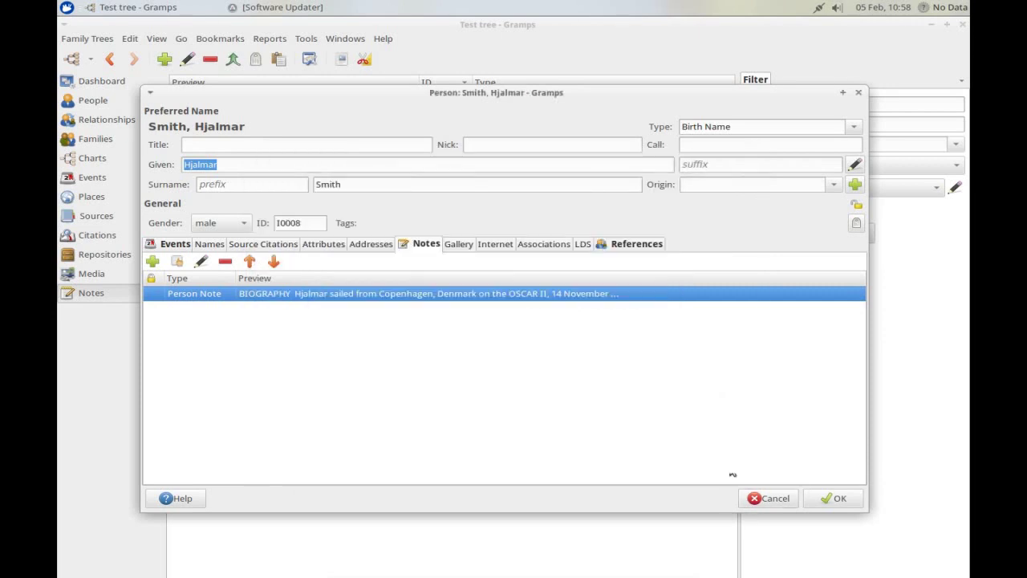
left_click(775, 499)
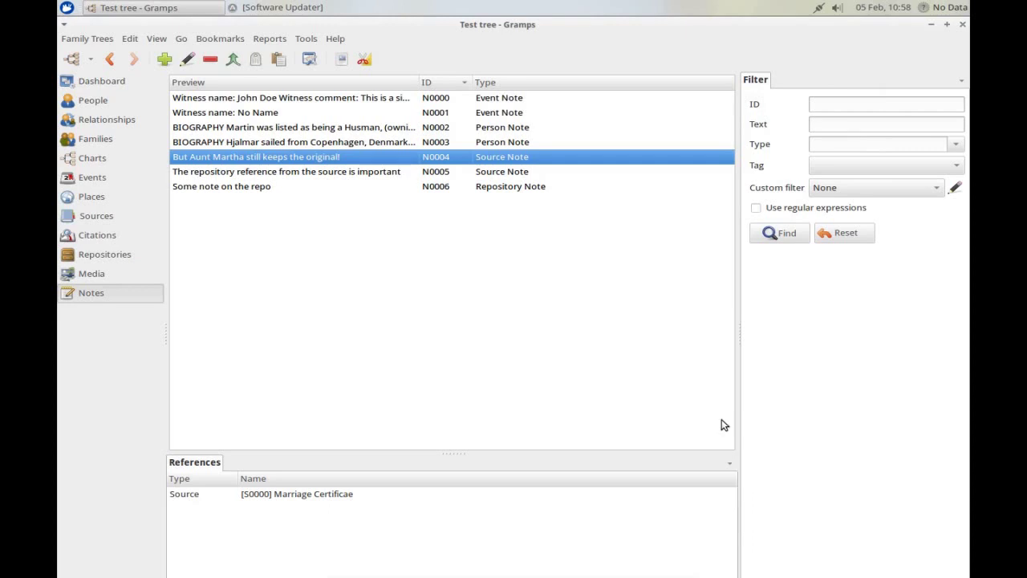
- Generate a Complete Individual Report from Text Reports with the default options
left_click(269, 40)
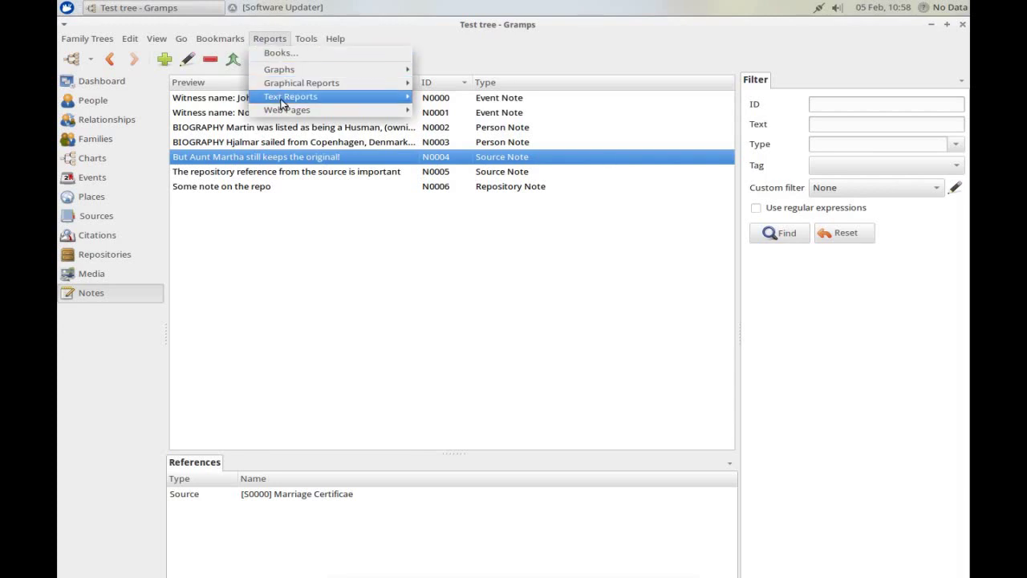
mouse_move(282, 97)
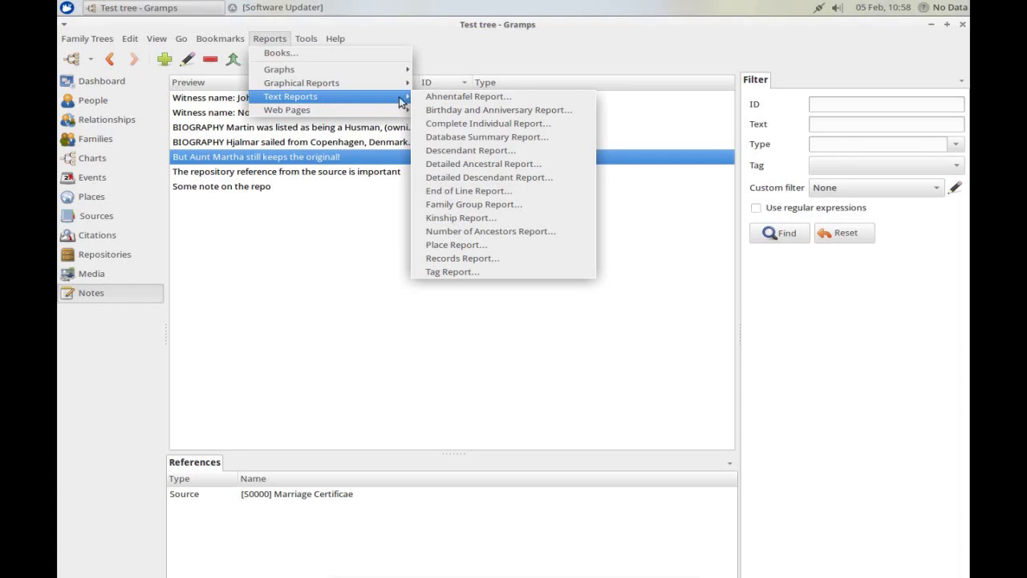
left_click(500, 125)
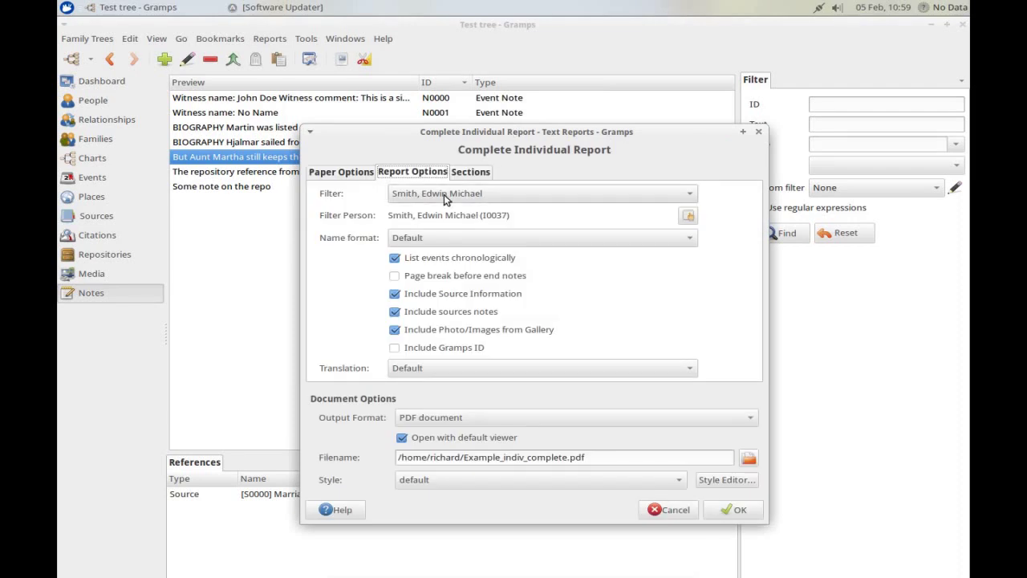
left_click(747, 515)
- Overwrite Example_indiv_complete.pdf, scroll through the two-page report, and close the viewer
left_click(475, 393)
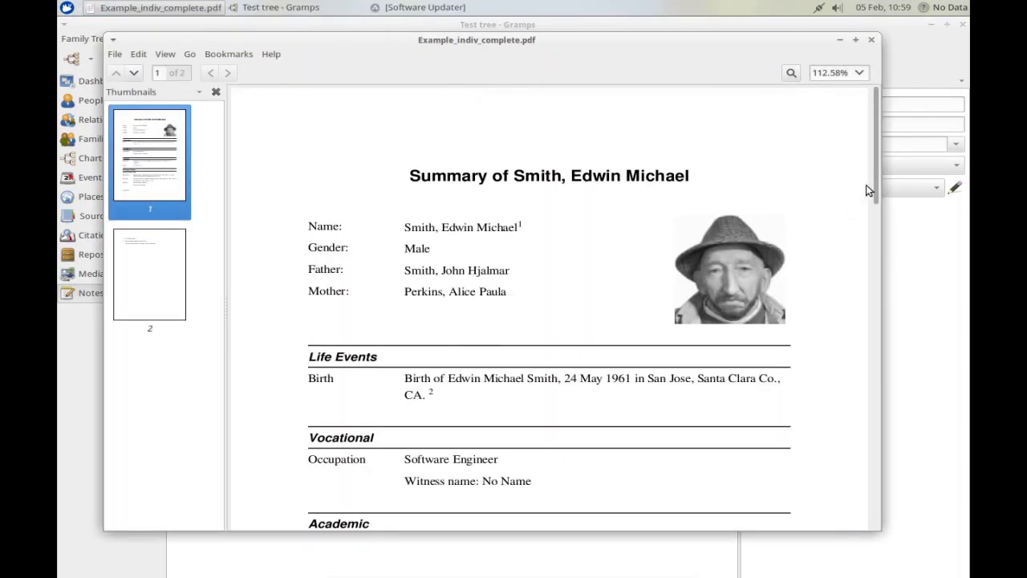
scroll(874, 175, "down", 3)
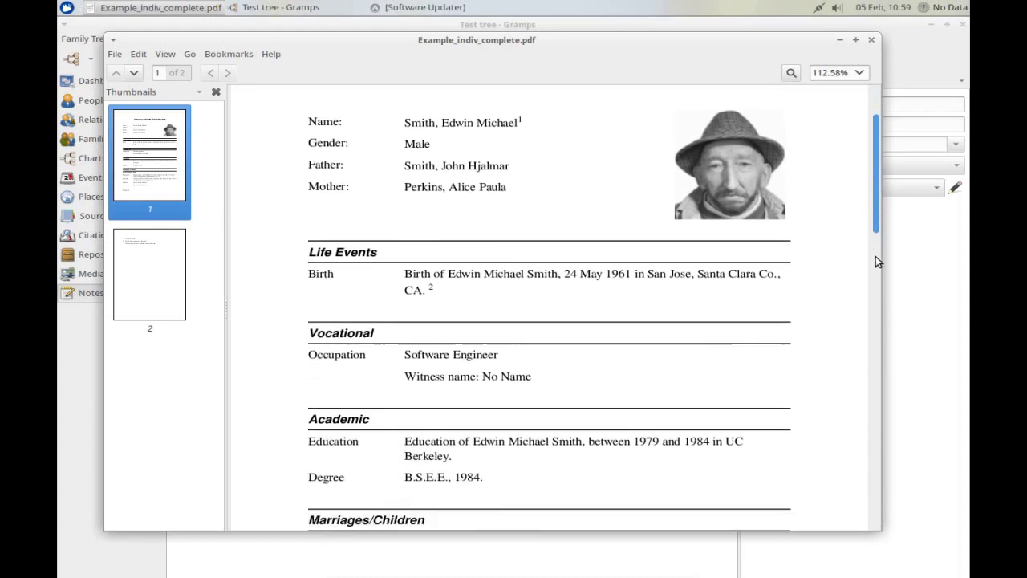
scroll(877, 262, "down", 9)
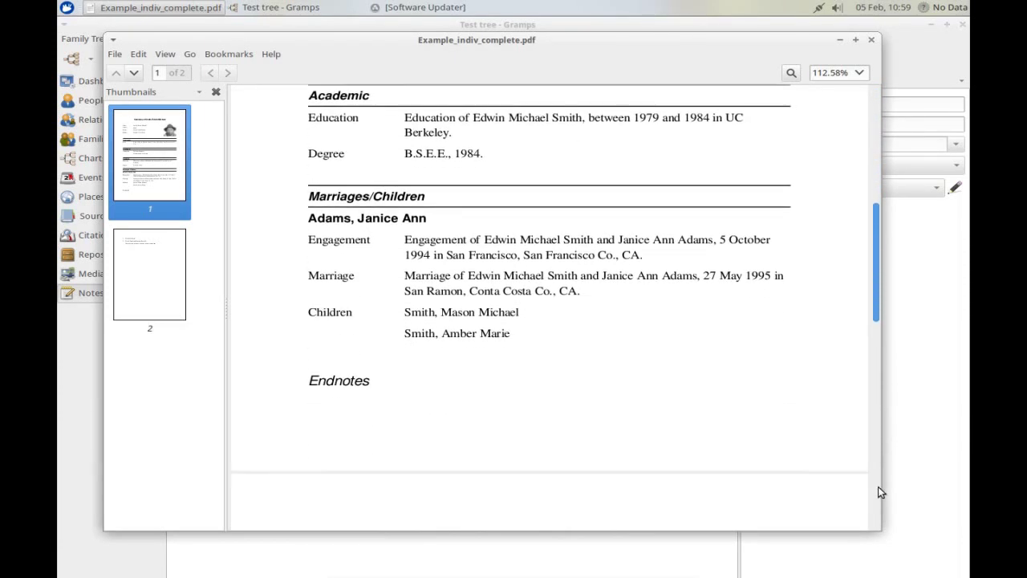
left_click(871, 40)
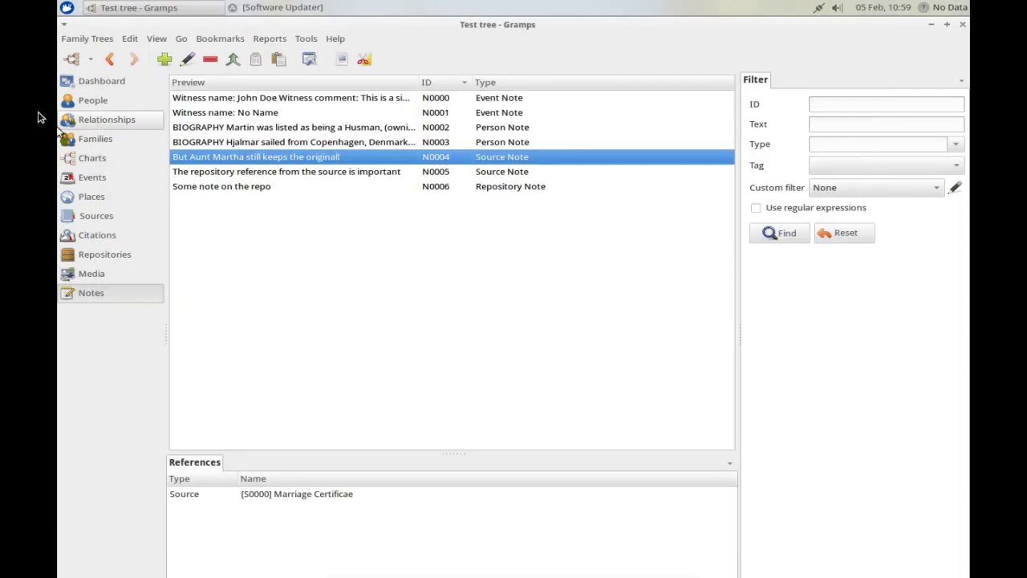
left_click(269, 39)
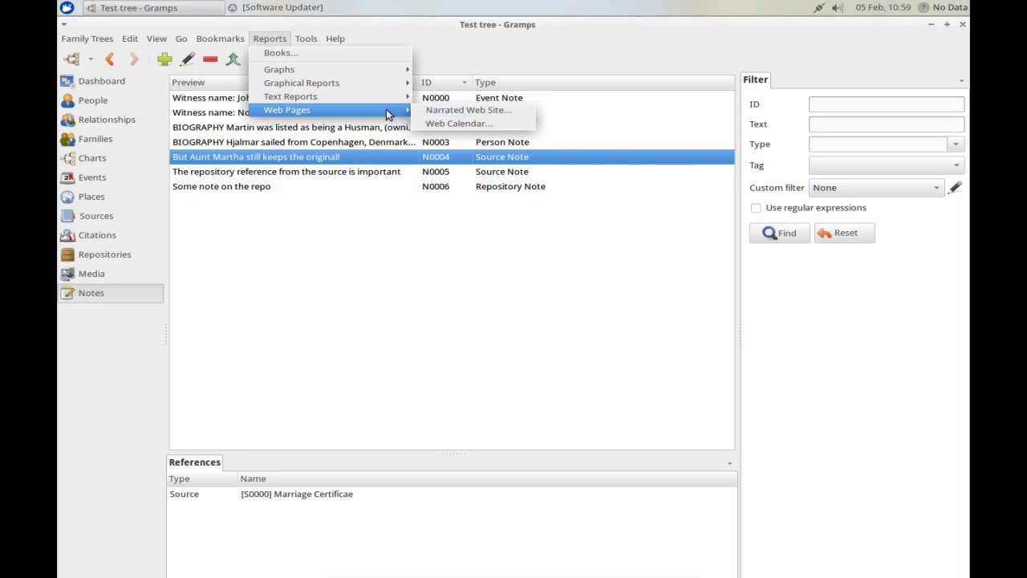
left_click(366, 219)
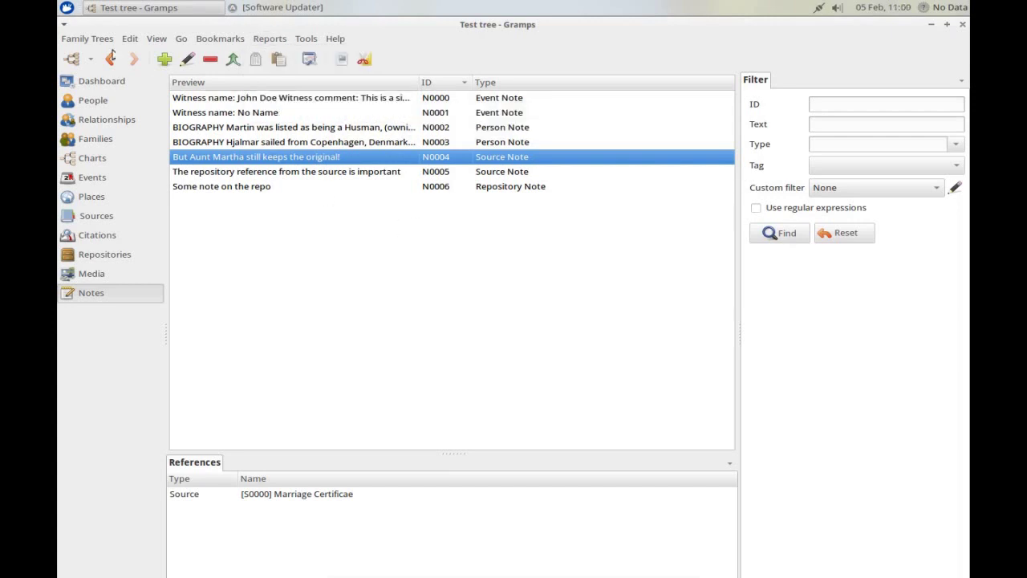
left_click(99, 40)
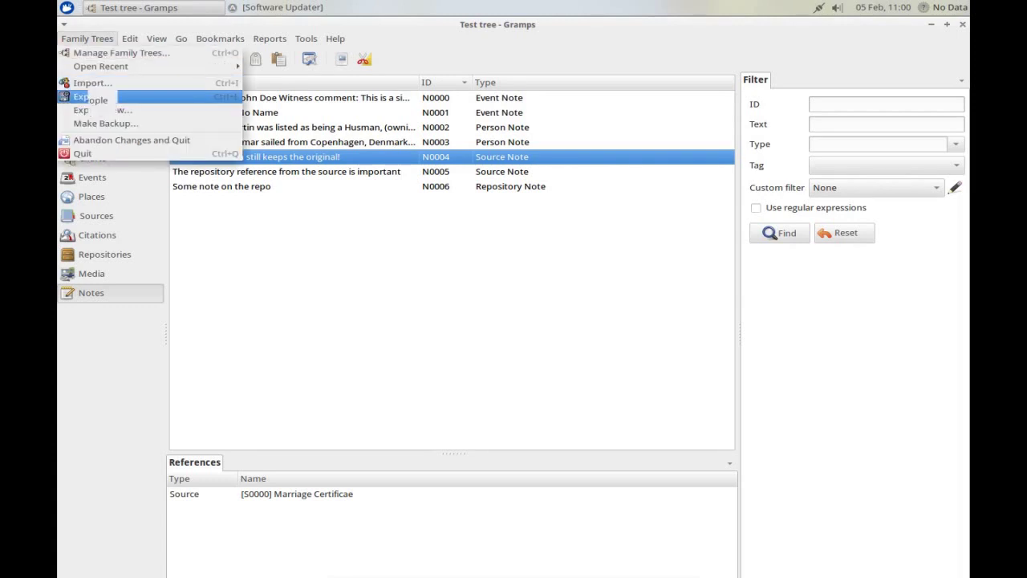
left_click(100, 98)
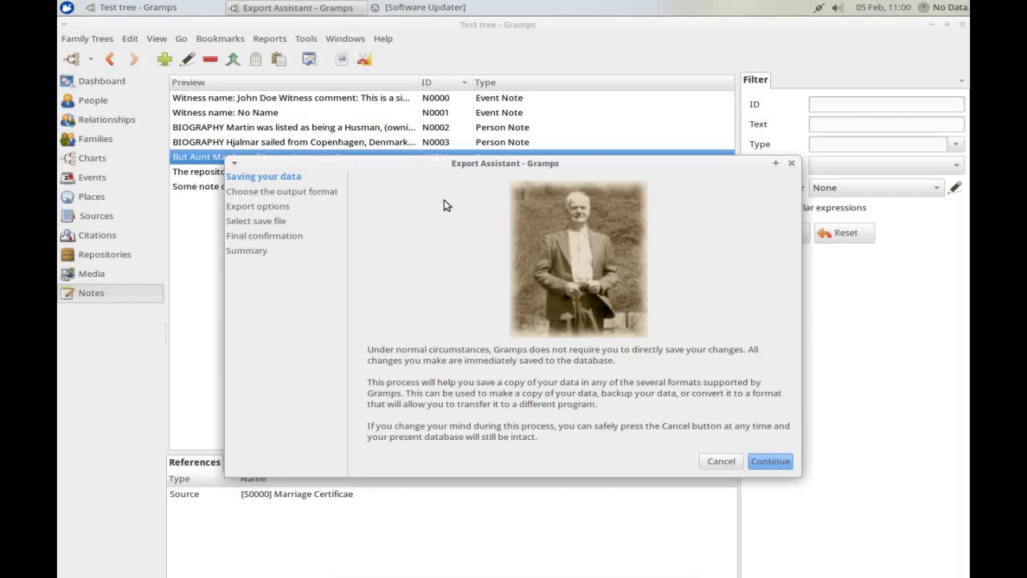
left_click(721, 461)
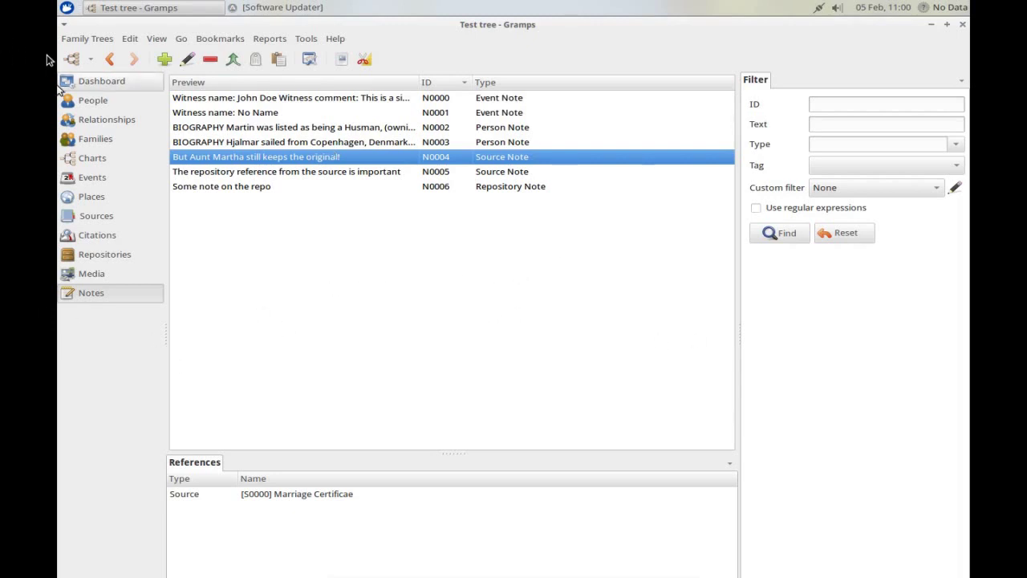
left_click(88, 38)
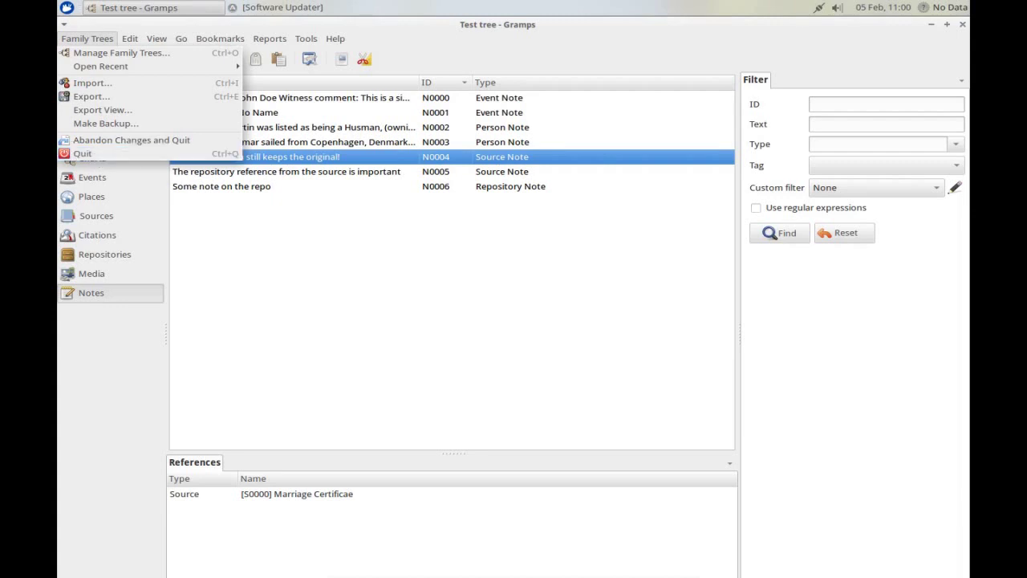
left_click(397, 309)
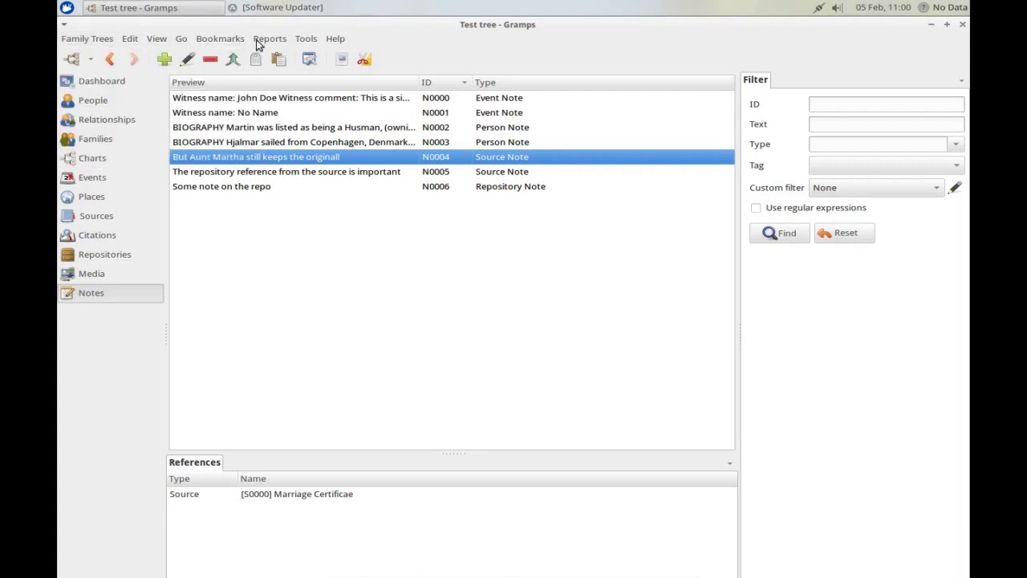